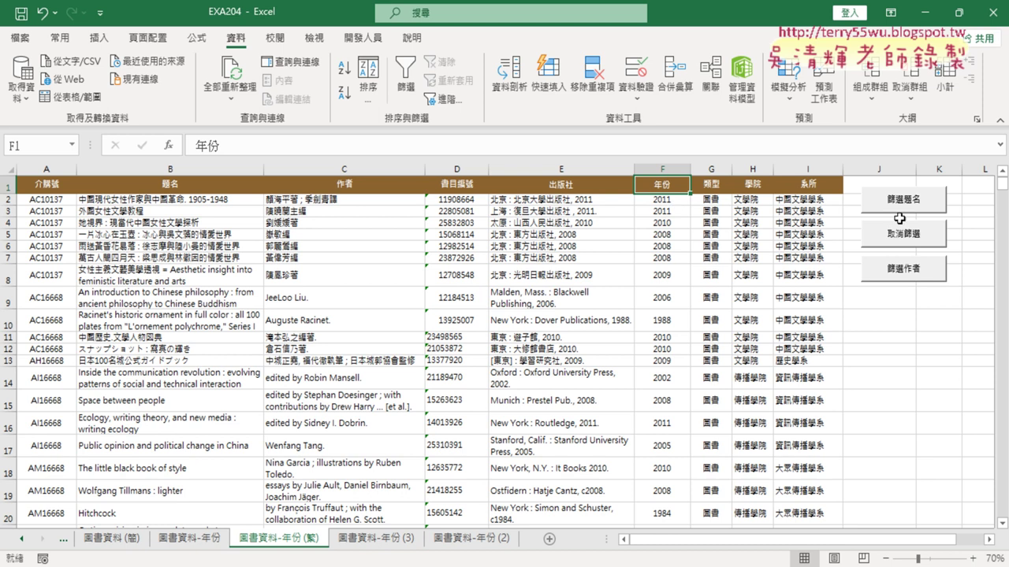
Step: Open the 篩選題名 button's macro code through its Assign Macro dialog
{"action": "right_click", "coordinate": [906, 203]}
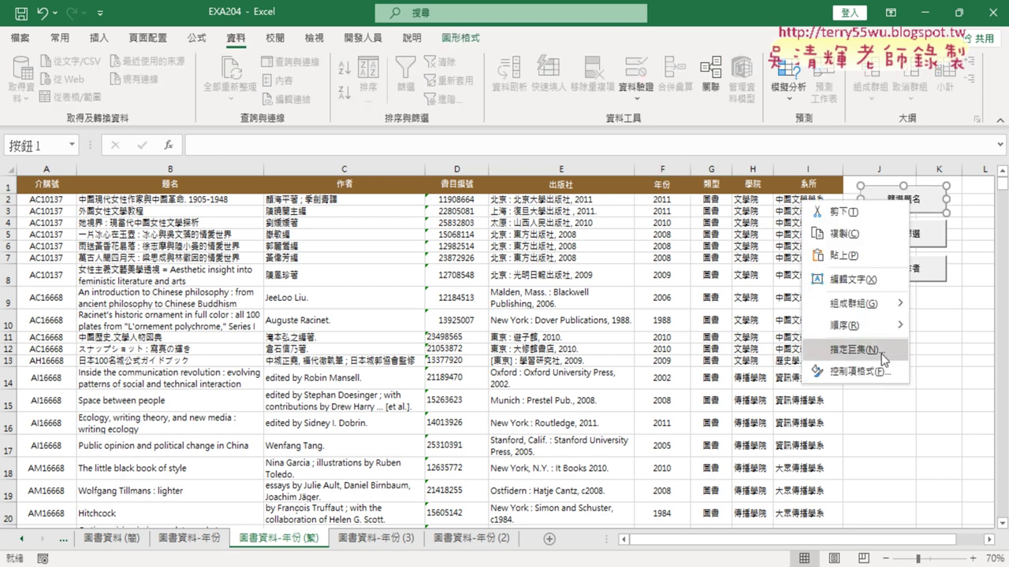
{"action": "left_click", "coordinate": [863, 349]}
{"action": "left_click", "coordinate": [968, 238]}
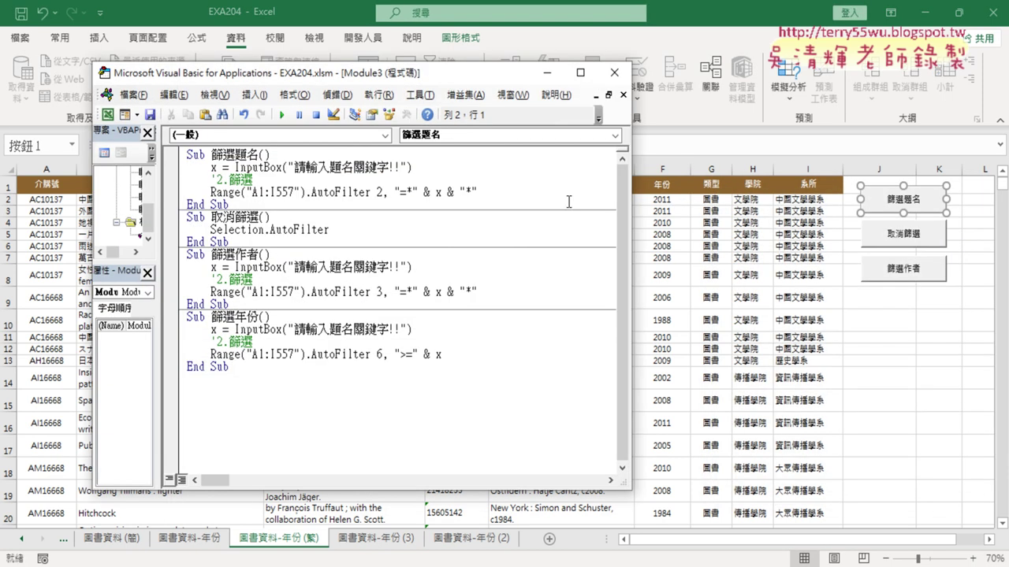
{"action": "left_click", "coordinate": [233, 200]}
Step: Review the filter line and change its column number argument to 6
{"action": "left_click_drag", "start_coordinate": [426, 168], "coordinate": [180, 175]}
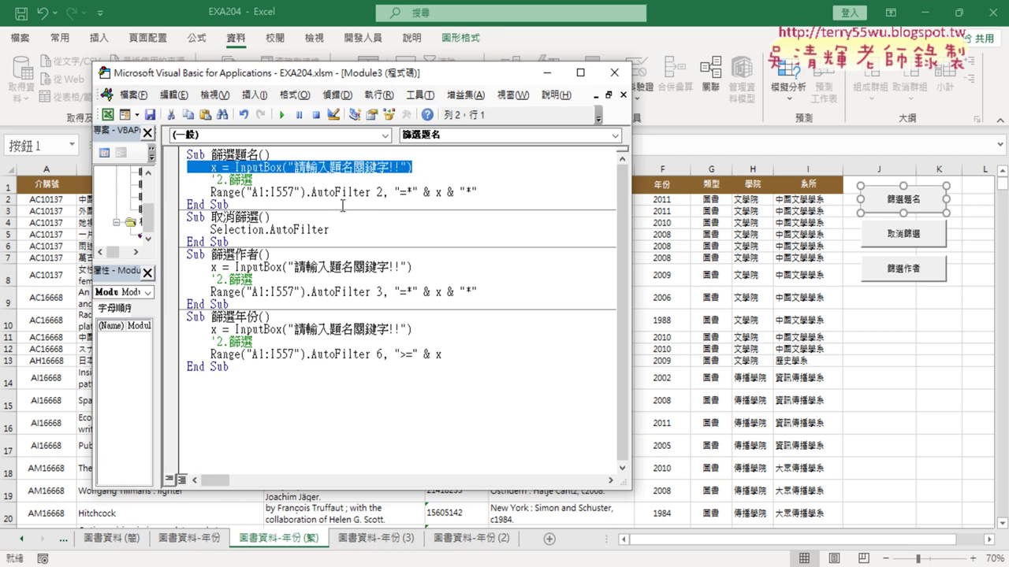
{"action": "left_click_drag", "start_coordinate": [399, 192], "coordinate": [473, 191]}
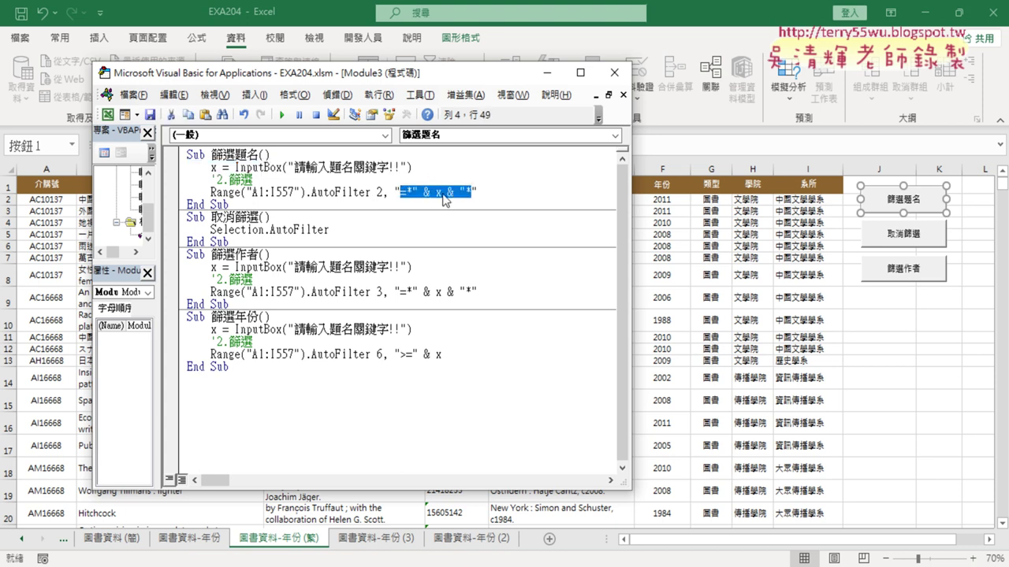
{"action": "double_click", "coordinate": [379, 192]}
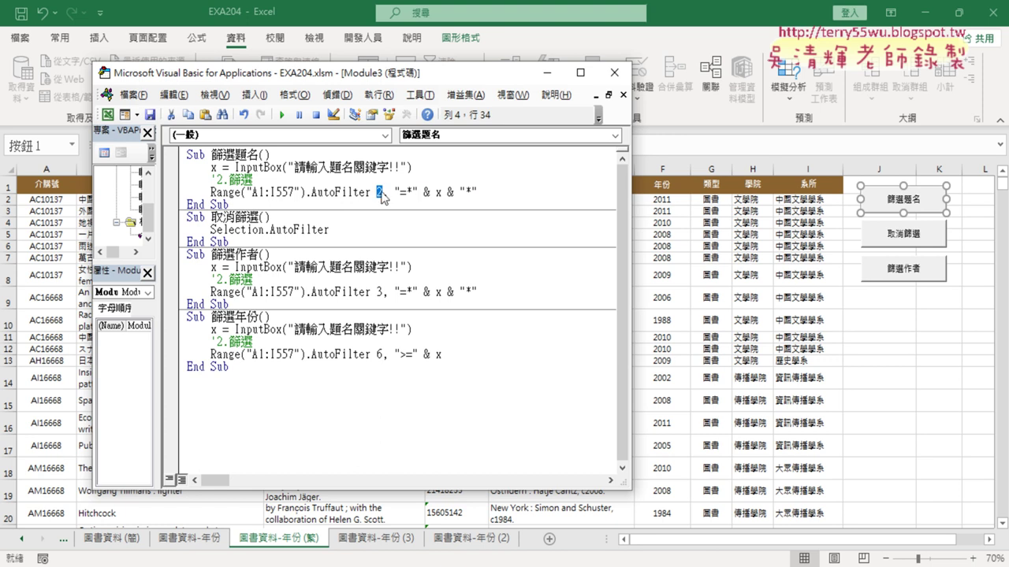
{"action": "left_click_drag", "start_coordinate": [211, 193], "coordinate": [304, 193]}
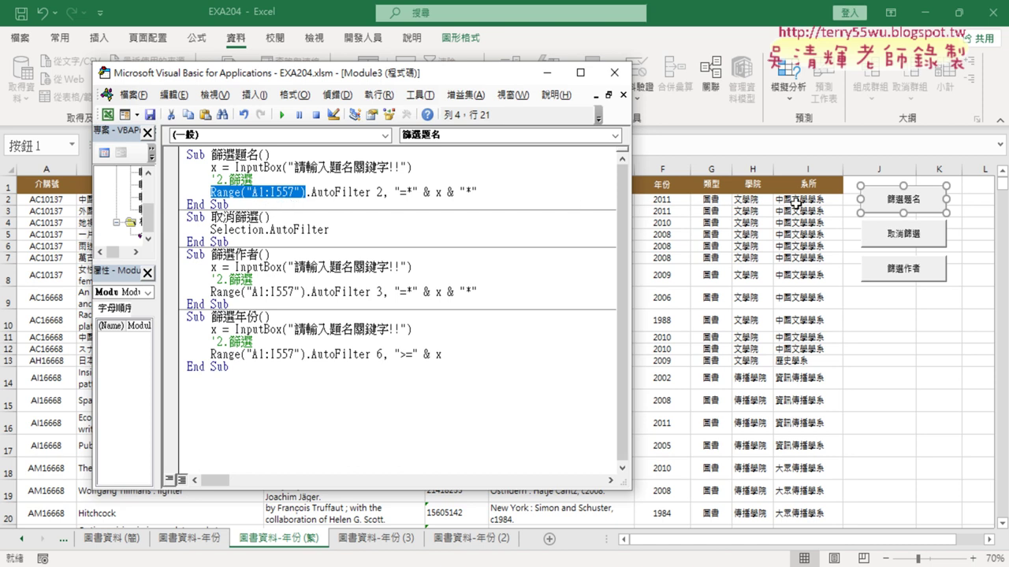
{"action": "double_click", "coordinate": [380, 191]}
{"action": "type", "text": "6"}
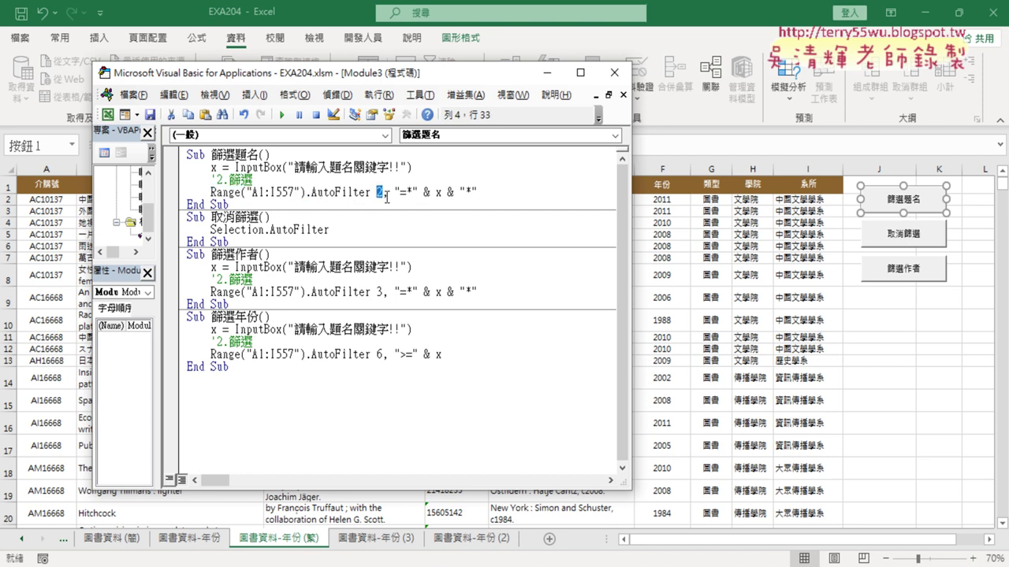
{"action": "left_click_drag", "start_coordinate": [394, 191], "coordinate": [476, 195]}
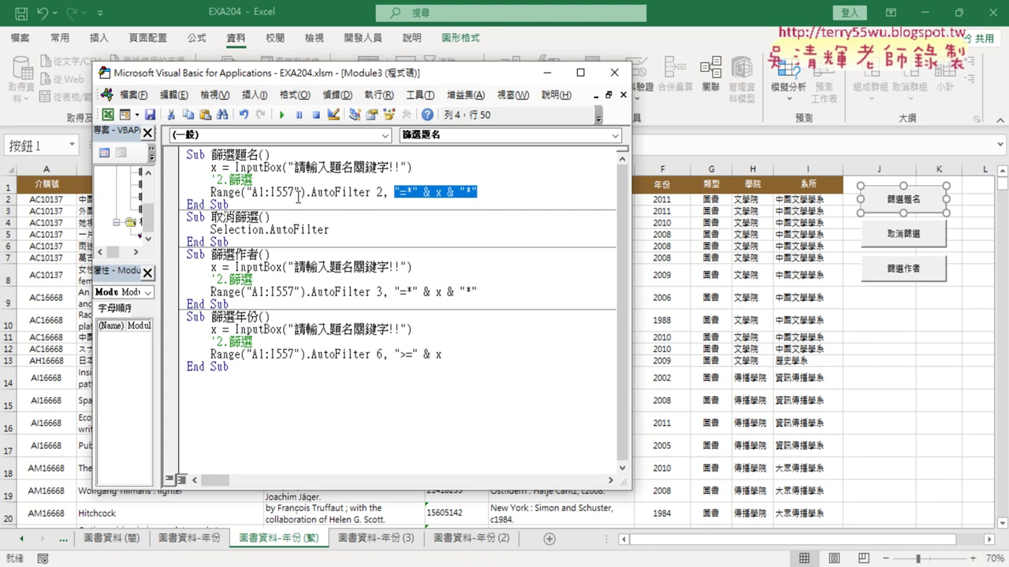
Step: Compare the Range("A1:I557") reference with Selection in the clear-filter macro
{"action": "left_click", "coordinate": [295, 230]}
{"action": "left_click", "coordinate": [302, 193]}
{"action": "left_click_drag", "start_coordinate": [302, 192], "coordinate": [210, 192]}
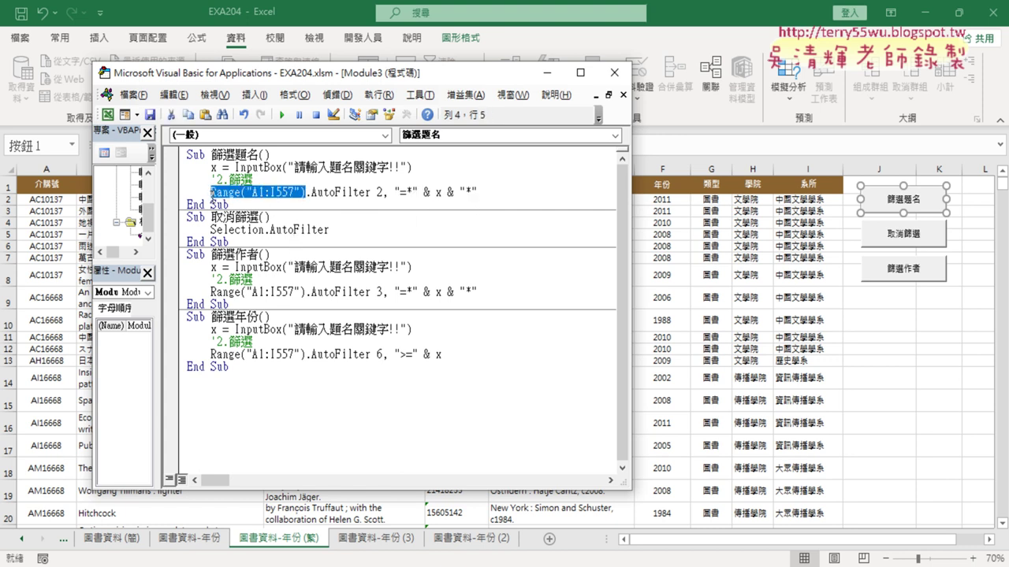
{"action": "right_click", "coordinate": [290, 192]}
{"action": "left_click", "coordinate": [317, 216]}
{"action": "left_click", "coordinate": [265, 230]}
{"action": "left_click_drag", "start_coordinate": [265, 231], "coordinate": [210, 230]}
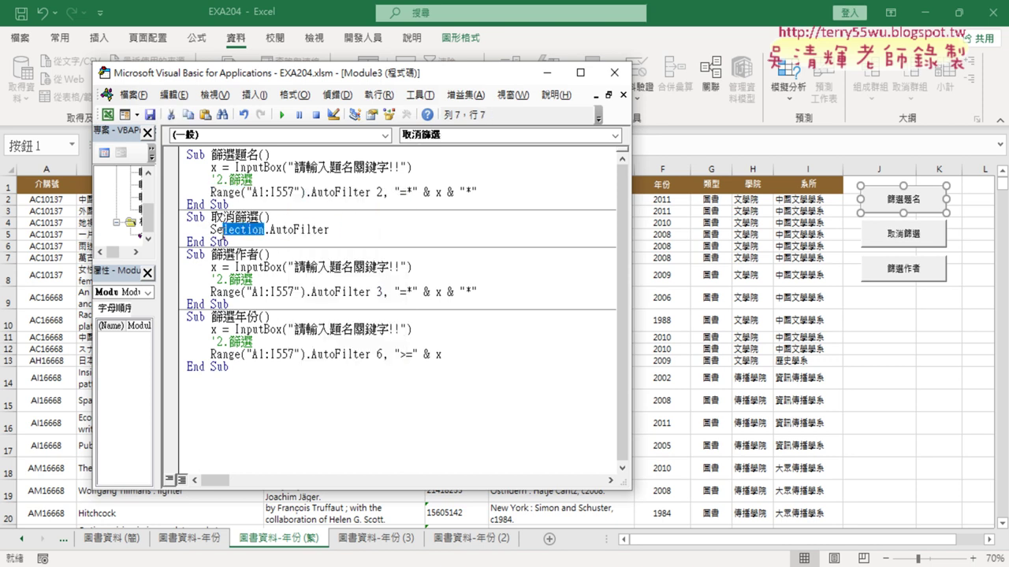
{"action": "right_click", "coordinate": [236, 230]}
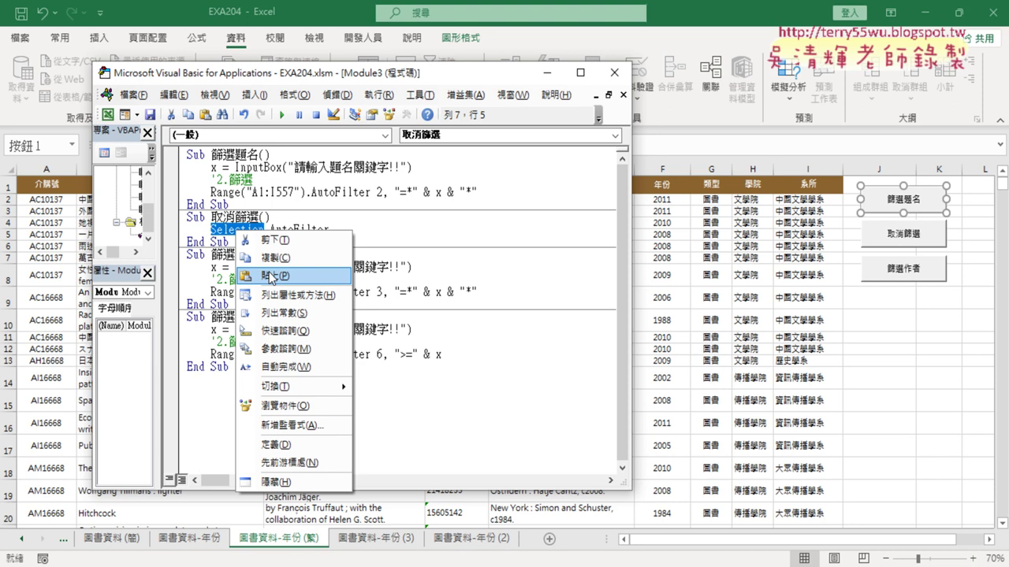
{"action": "left_click", "coordinate": [462, 238]}
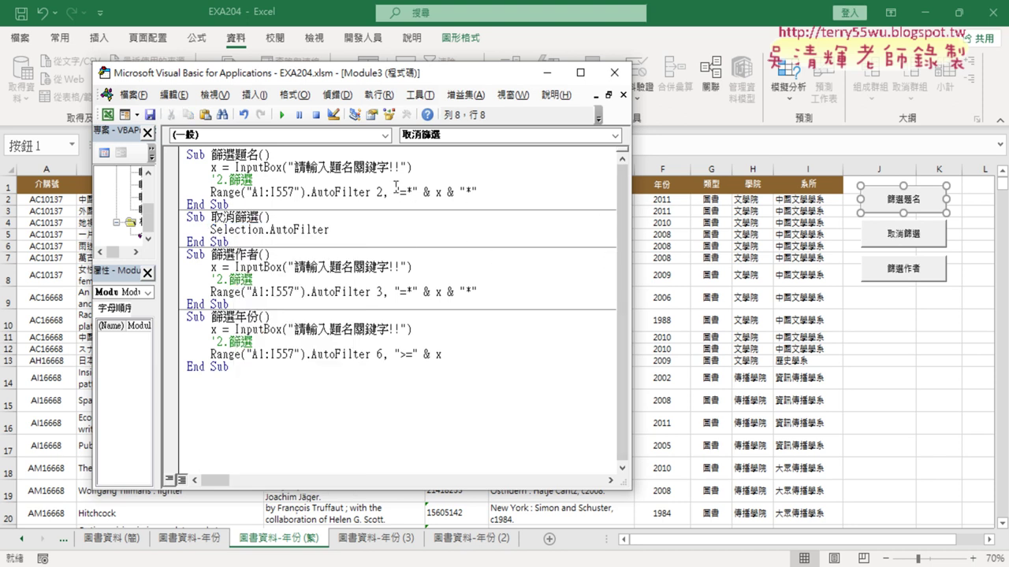
Step: On the sheet, repeatedly turn AutoFilter on and clear it with the 取消篩選 button
{"action": "left_click", "coordinate": [346, 19]}
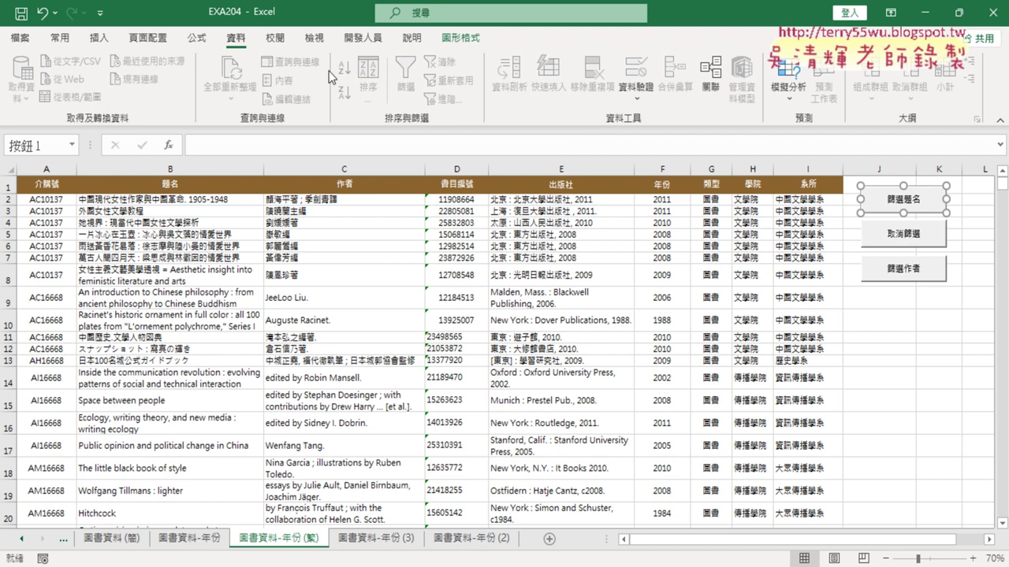
{"action": "left_click", "coordinate": [329, 183]}
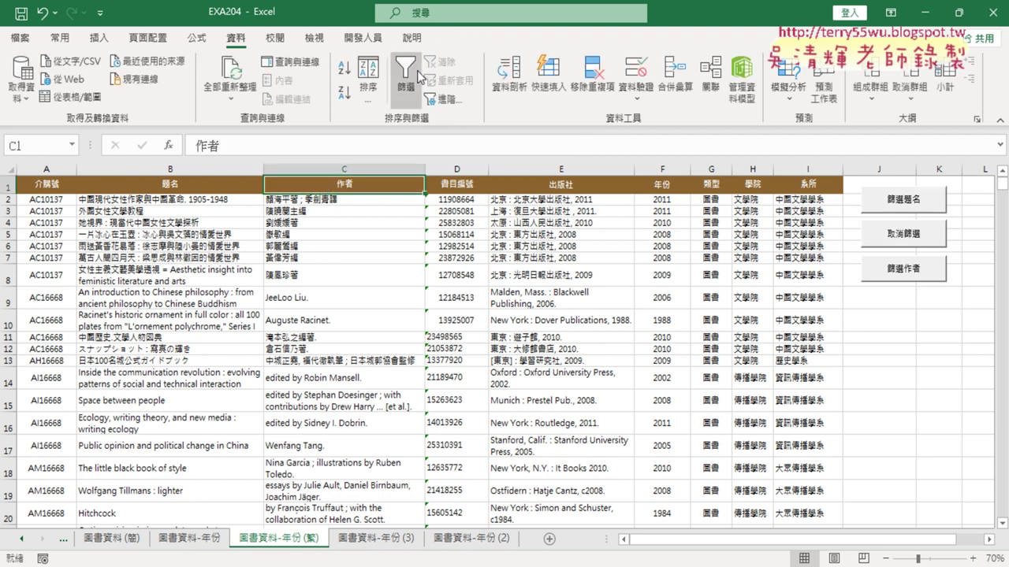
{"action": "left_click", "coordinate": [409, 84]}
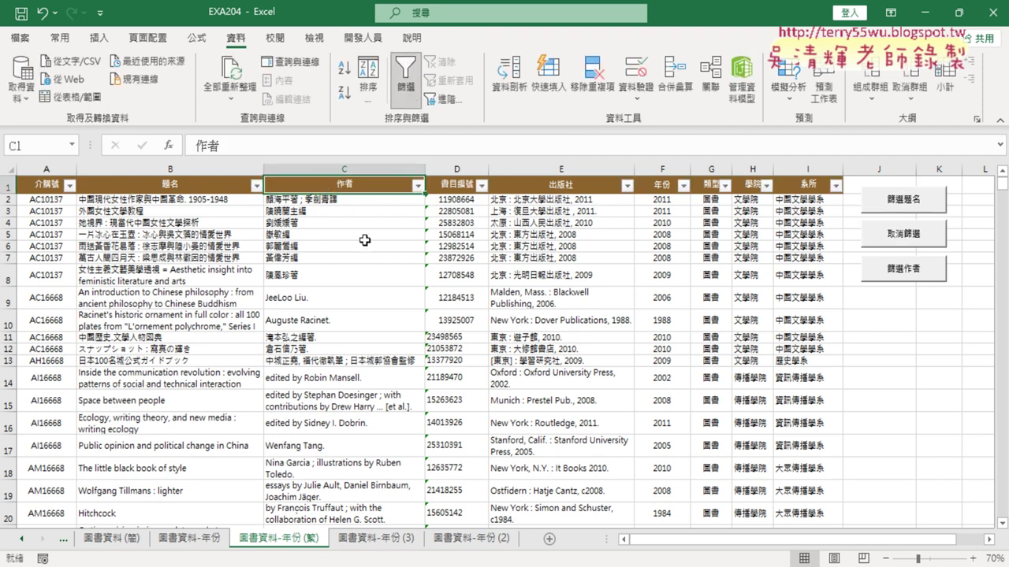
{"action": "left_click", "coordinate": [900, 237]}
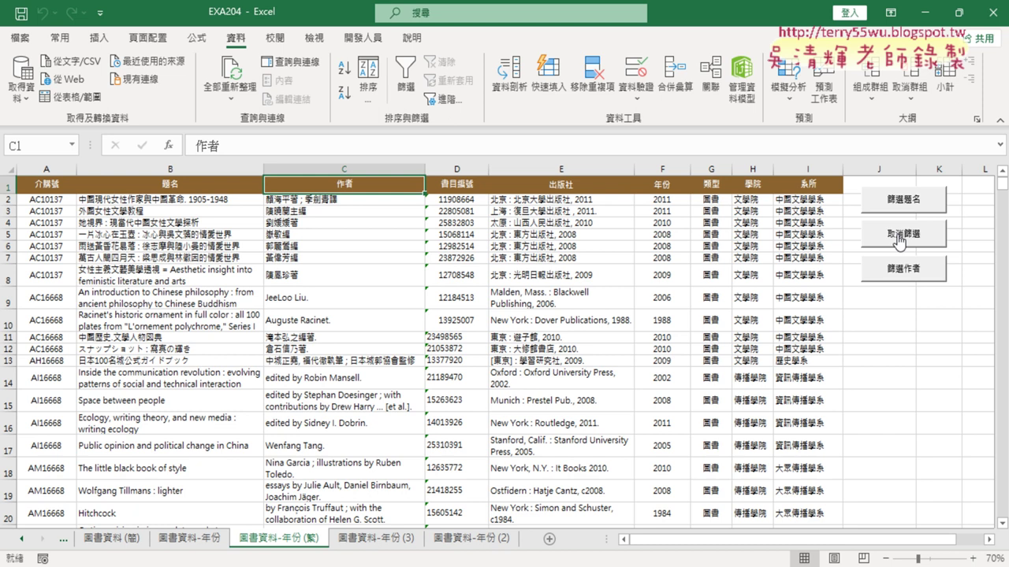
{"action": "left_click", "coordinate": [403, 85]}
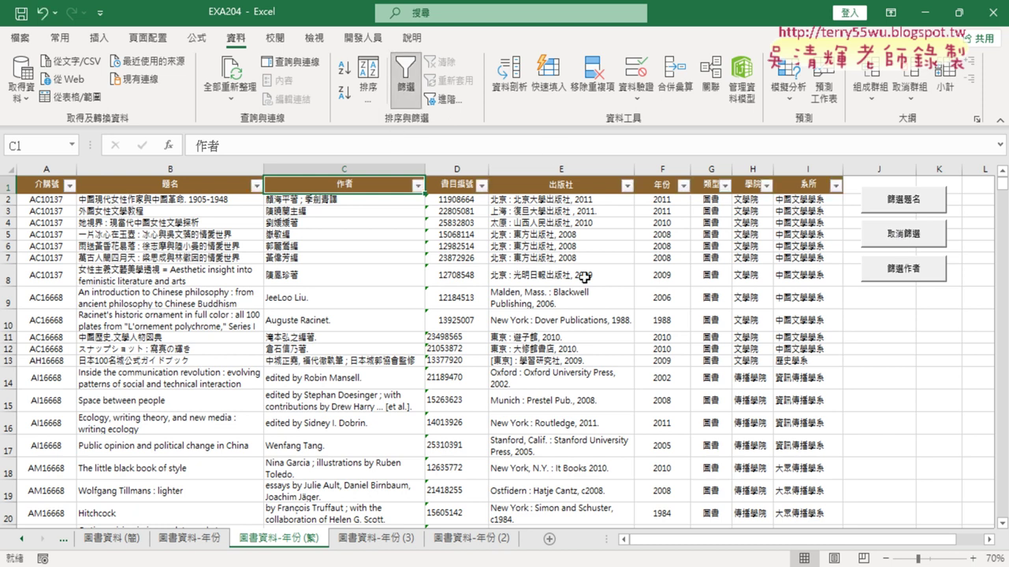
{"action": "left_click", "coordinate": [898, 326]}
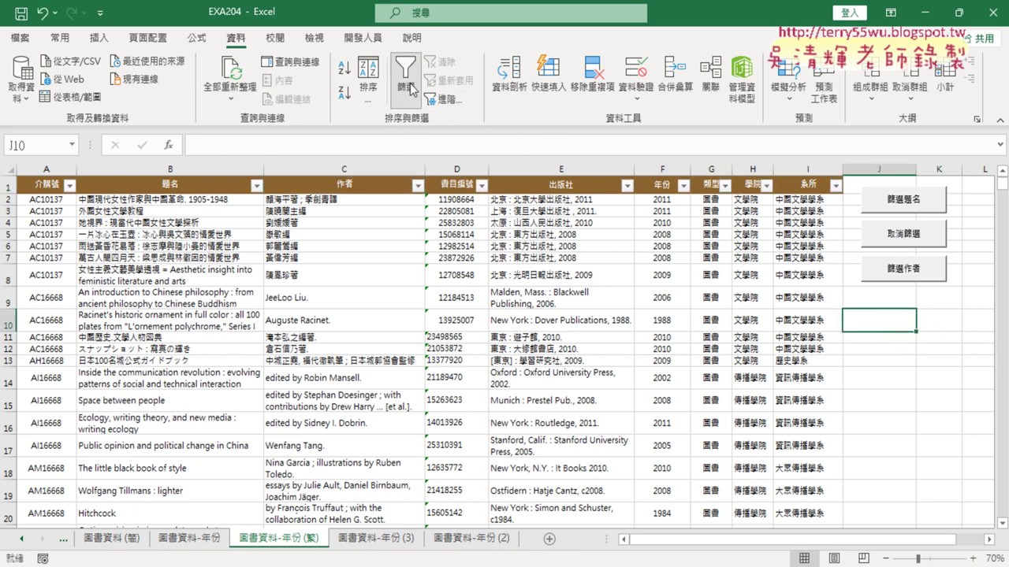
{"action": "left_click", "coordinate": [914, 243]}
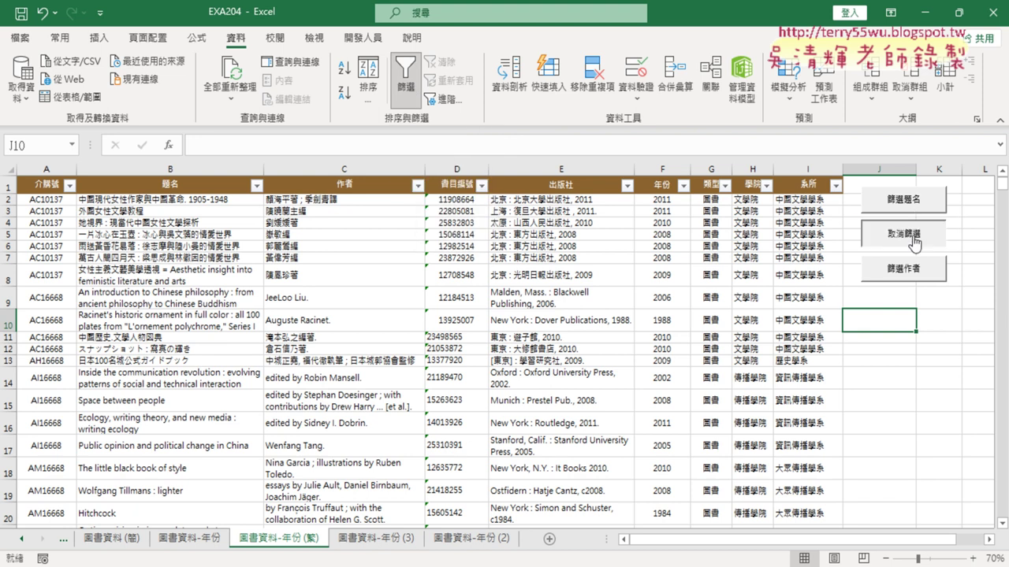
{"action": "left_click", "coordinate": [931, 324]}
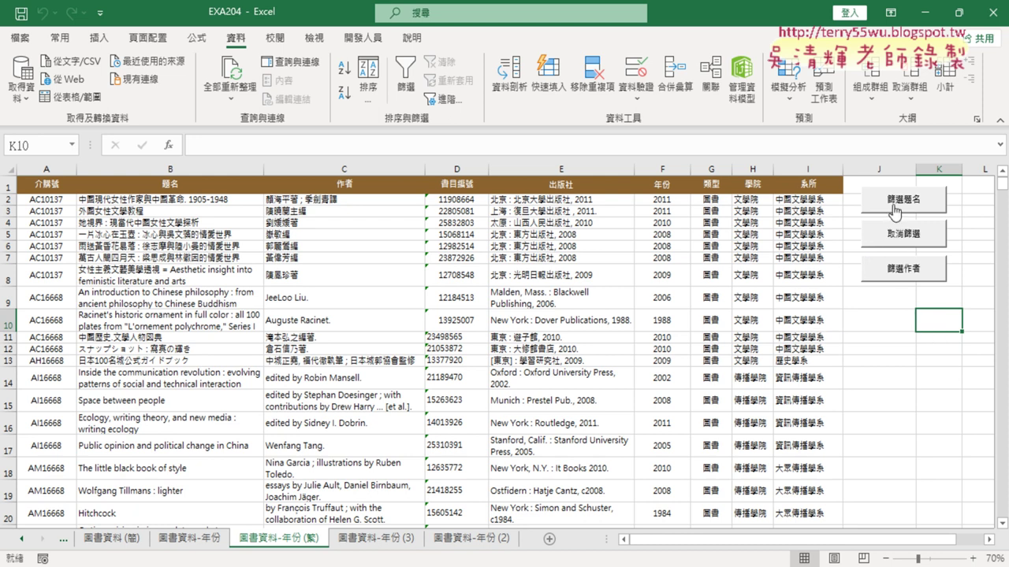
{"action": "left_click", "coordinate": [384, 185]}
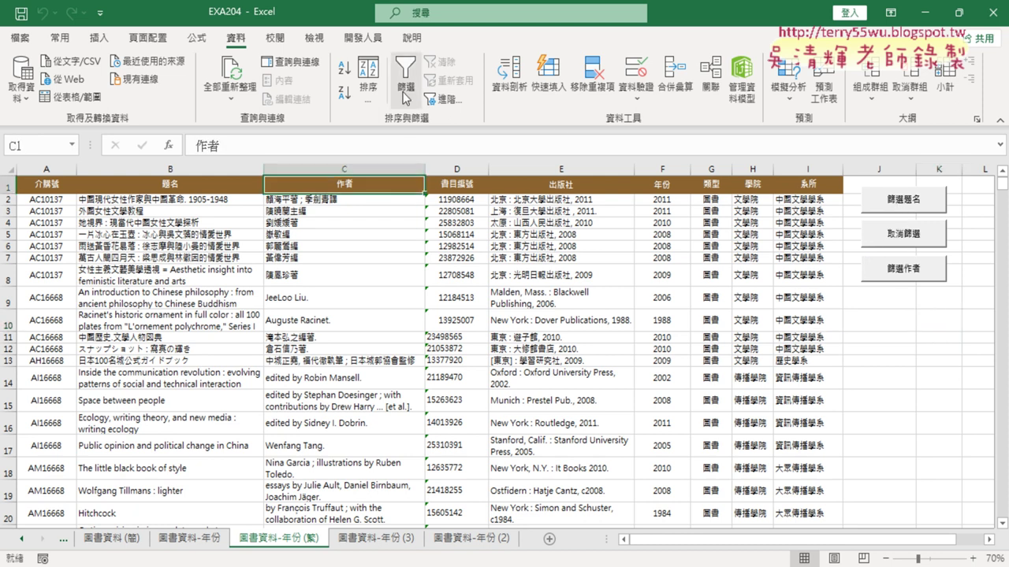
{"action": "left_click", "coordinate": [406, 79]}
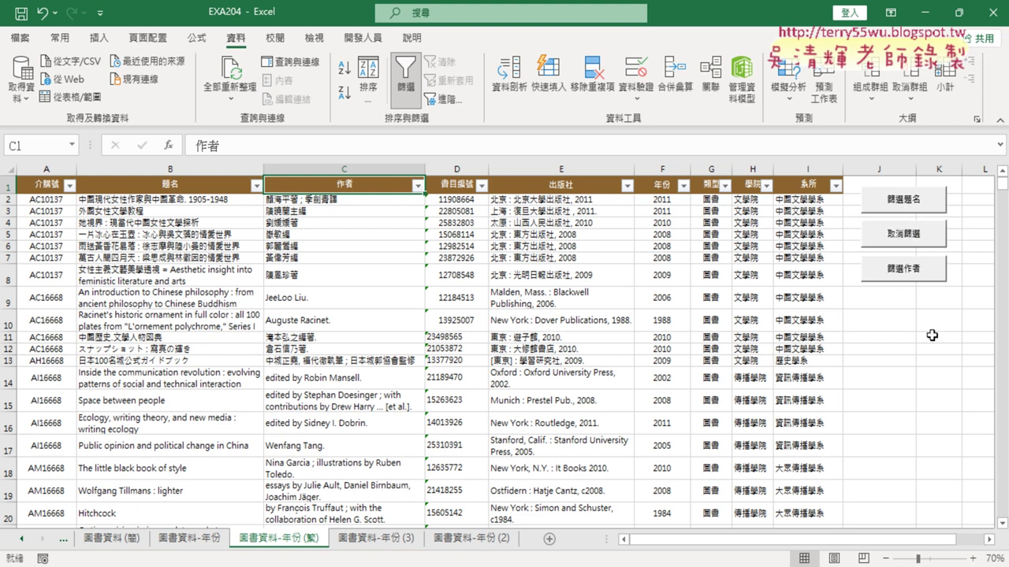
{"action": "left_click", "coordinate": [944, 300]}
{"action": "left_click", "coordinate": [918, 238]}
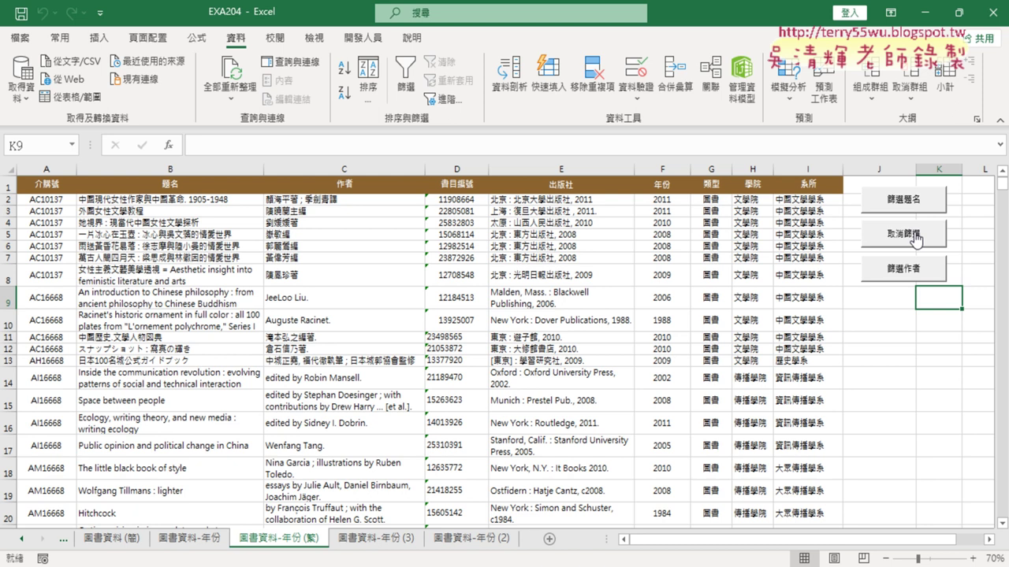
Step: Open the 取消篩選 button's macro code through its Assign Macro dialog
{"action": "right_click", "coordinate": [916, 238]}
{"action": "left_click", "coordinate": [859, 361]}
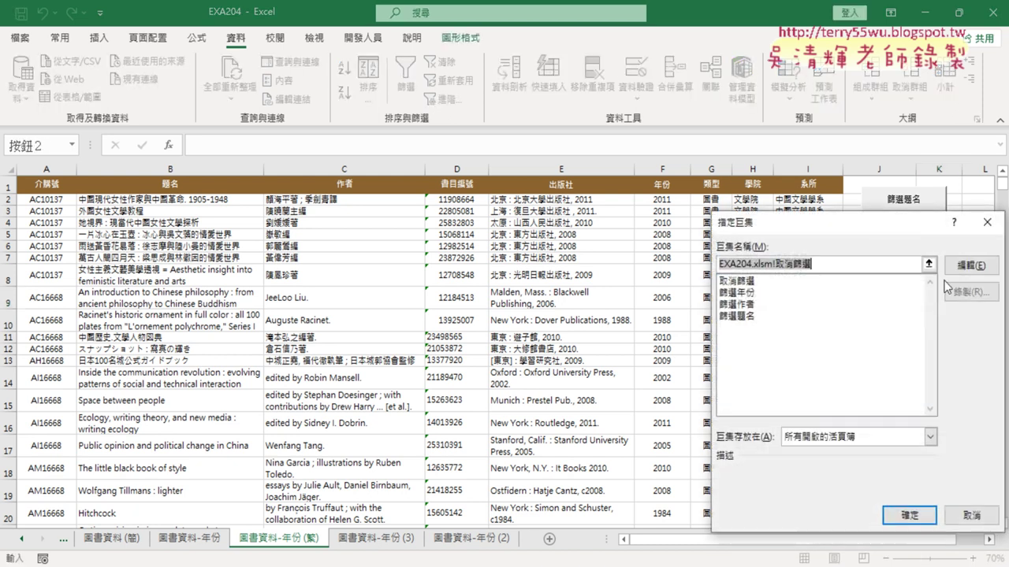
{"action": "left_click", "coordinate": [969, 266]}
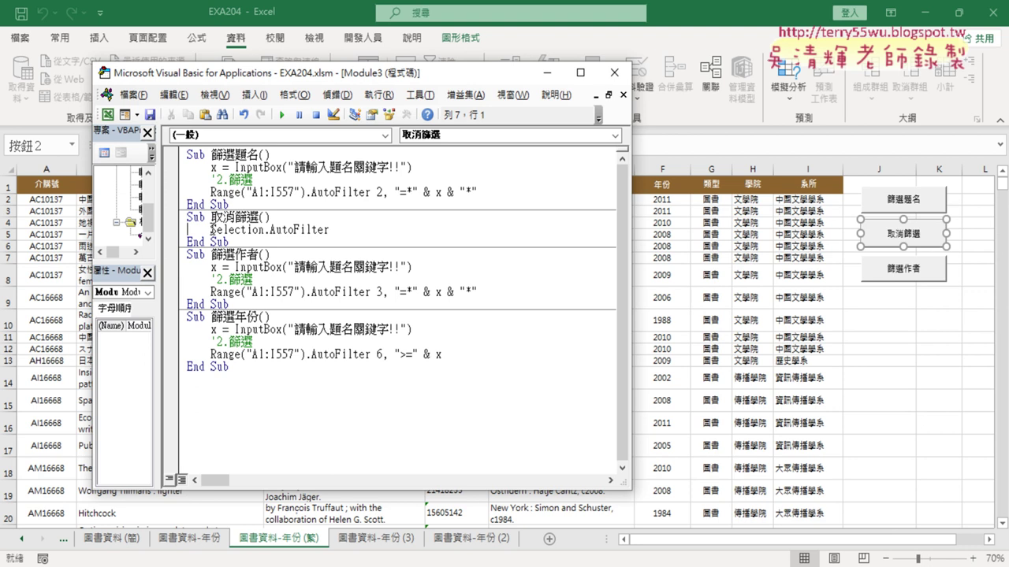
{"action": "left_click_drag", "start_coordinate": [211, 230], "coordinate": [264, 230]}
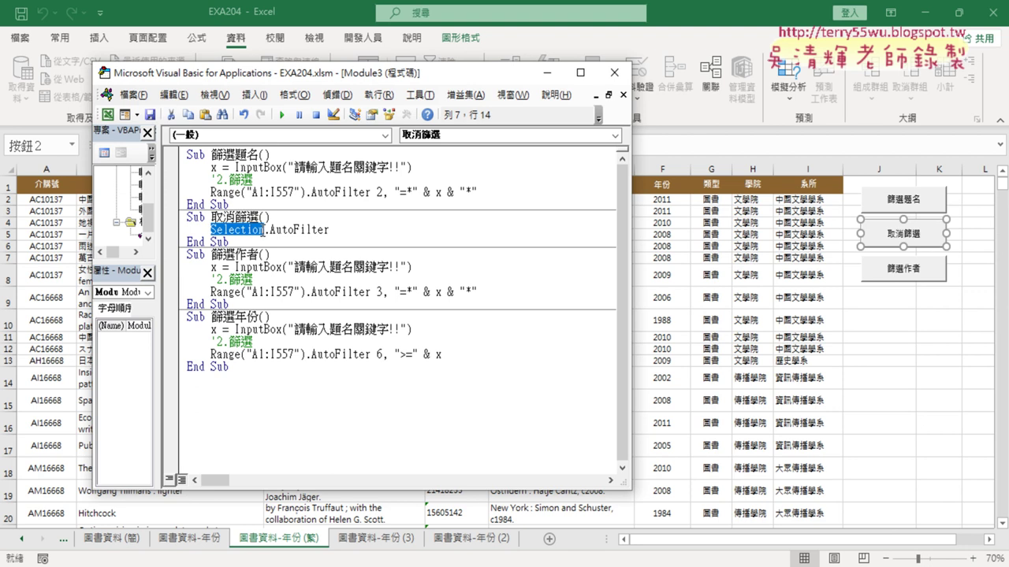
Step: Replace Selection in the clear-filter macro with the copied Range("A1:I557") reference
{"action": "left_click", "coordinate": [304, 193]}
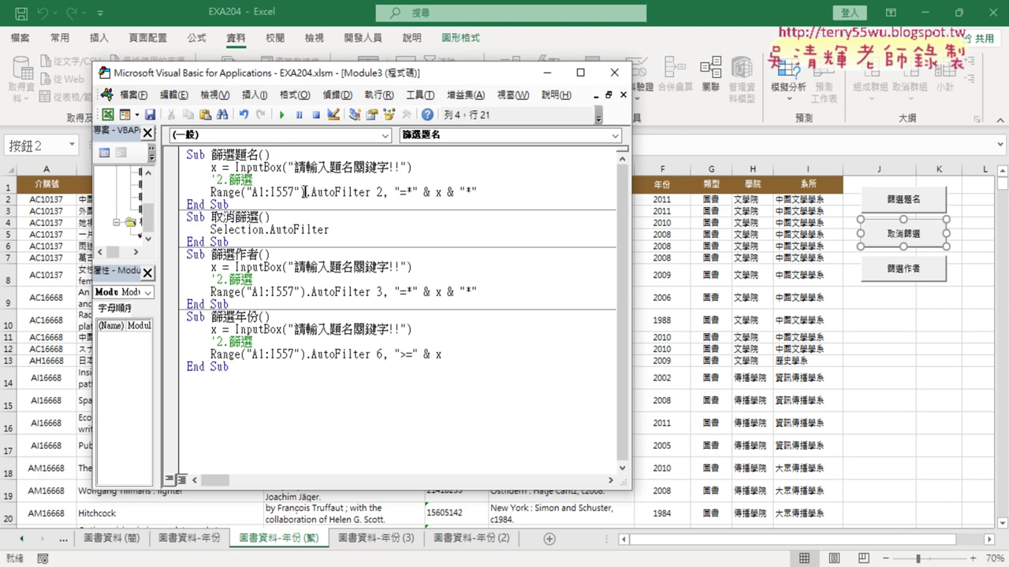
{"action": "left_click_drag", "start_coordinate": [304, 192], "coordinate": [211, 193]}
{"action": "right_click", "coordinate": [261, 197]}
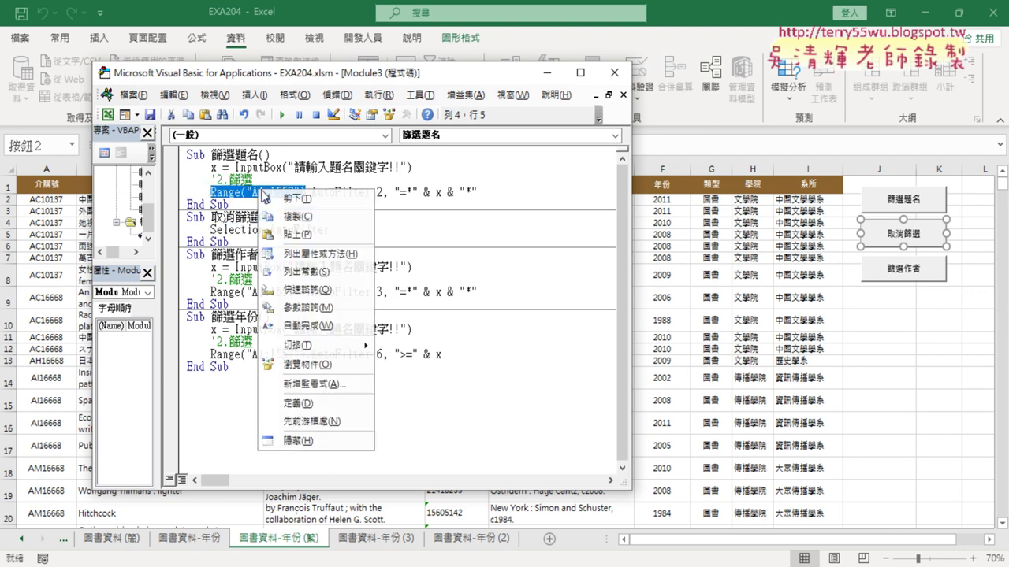
{"action": "left_click", "coordinate": [287, 217]}
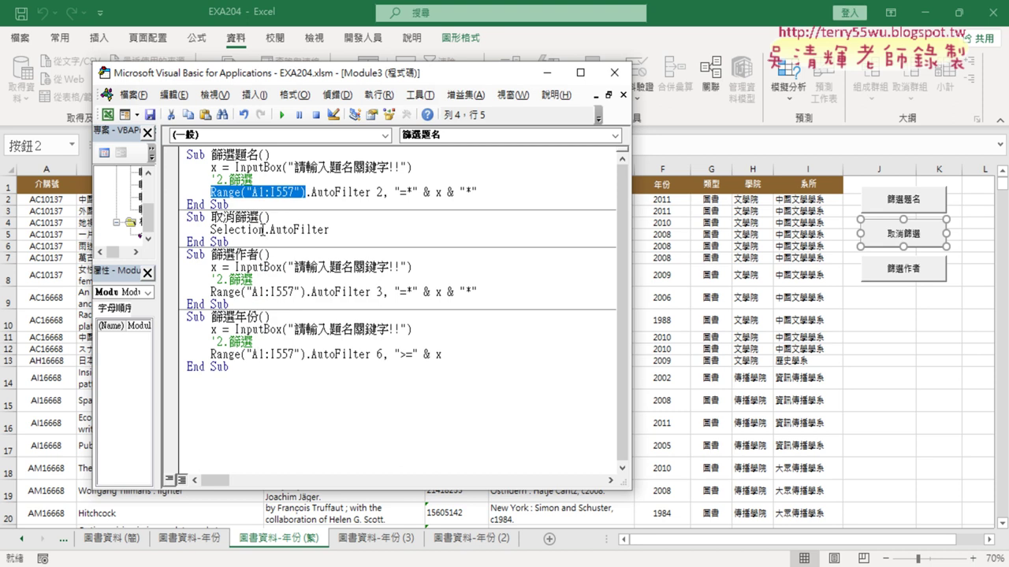
{"action": "left_click_drag", "start_coordinate": [263, 231], "coordinate": [210, 230]}
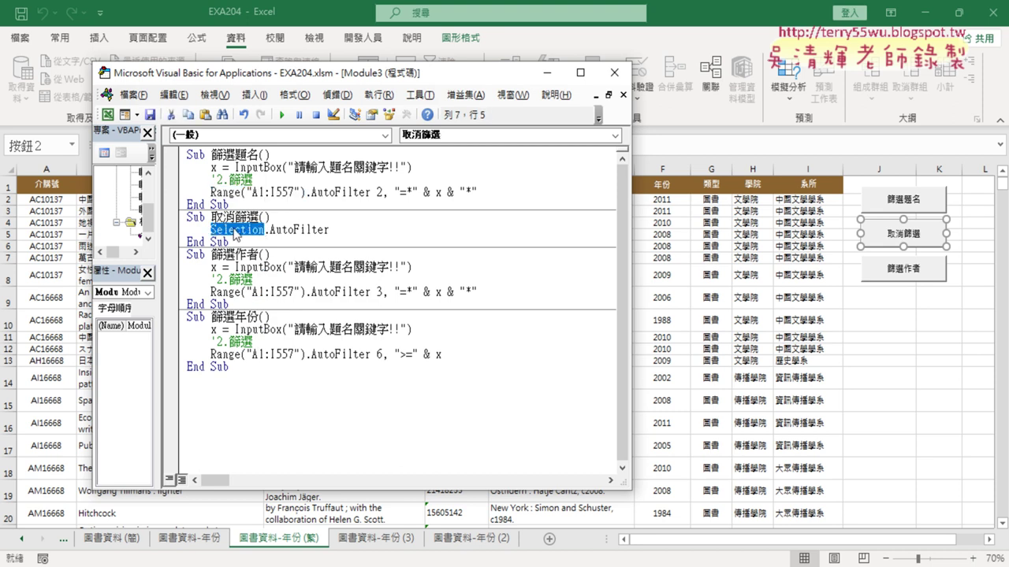
{"action": "right_click", "coordinate": [235, 235]}
{"action": "left_click", "coordinate": [264, 270]}
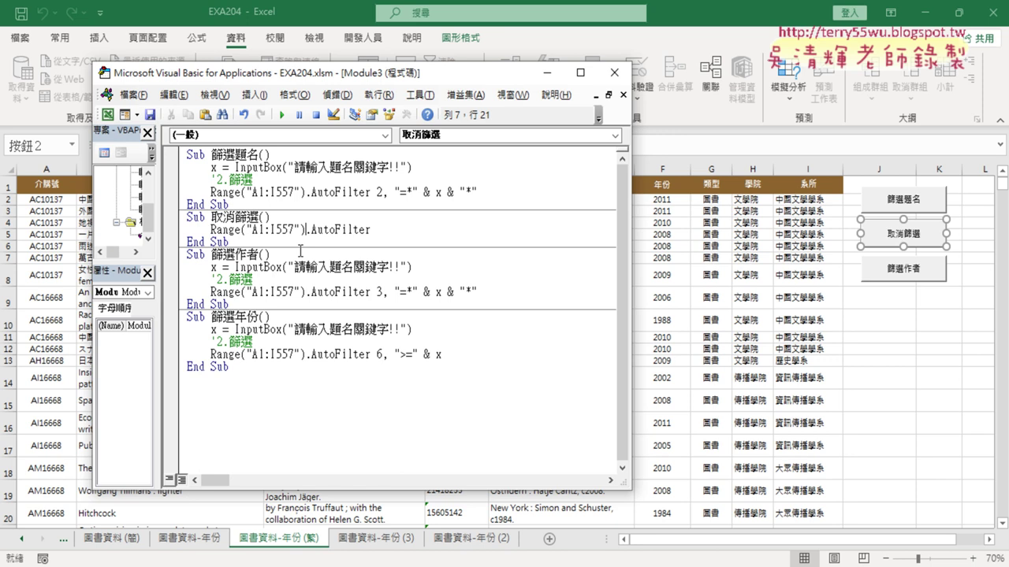
Step: Paste "=*" & x & "*" over the 篩選年份 criterion, then return to the sheet
{"action": "left_click", "coordinate": [258, 168]}
{"action": "left_click", "coordinate": [266, 241]}
{"action": "left_click_drag", "start_coordinate": [395, 292], "coordinate": [481, 292]}
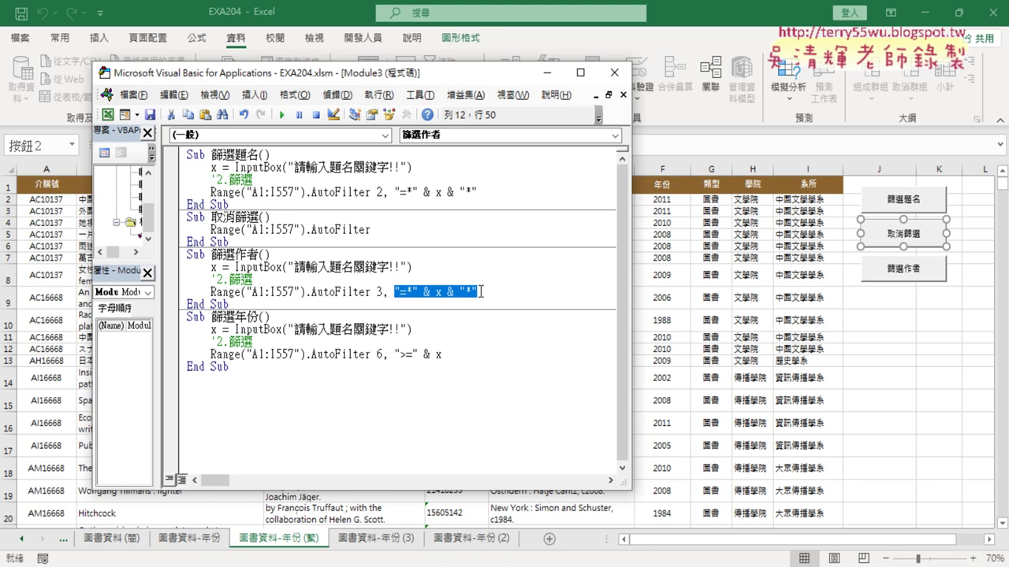
{"action": "left_click_drag", "start_coordinate": [395, 354], "coordinate": [443, 354]}
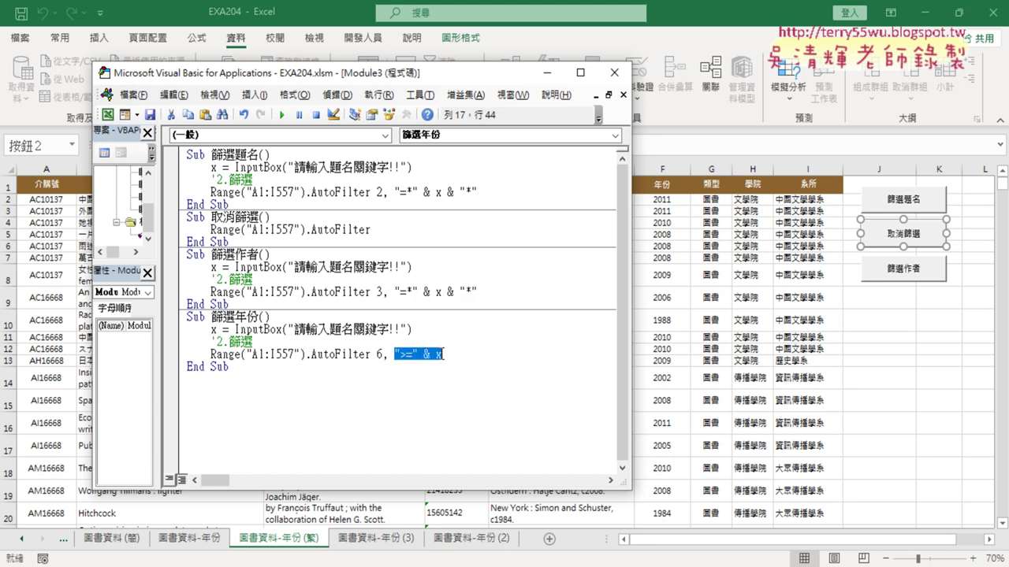
{"action": "key", "text": "ctrl+v"}
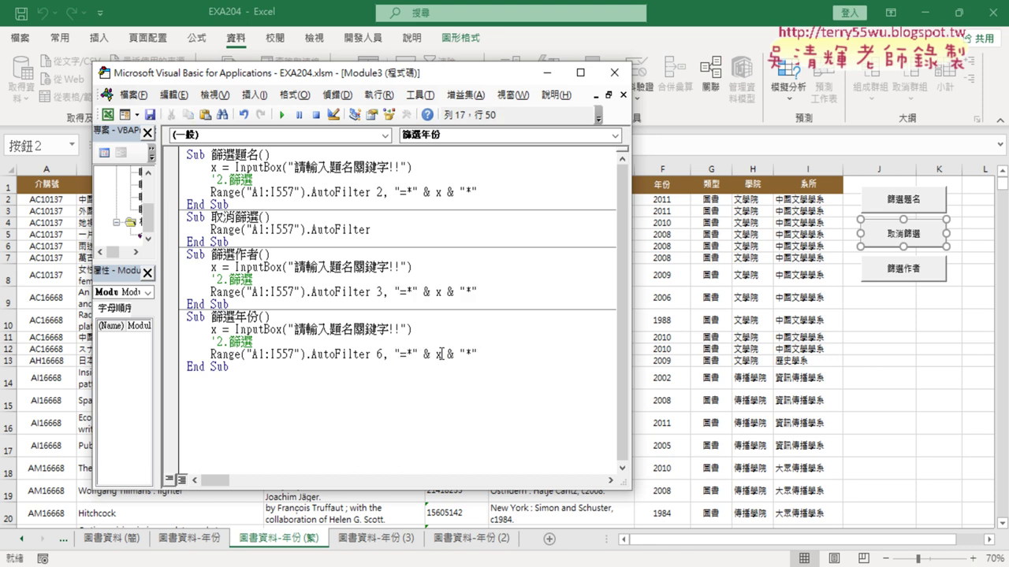
{"action": "left_click", "coordinate": [662, 183]}
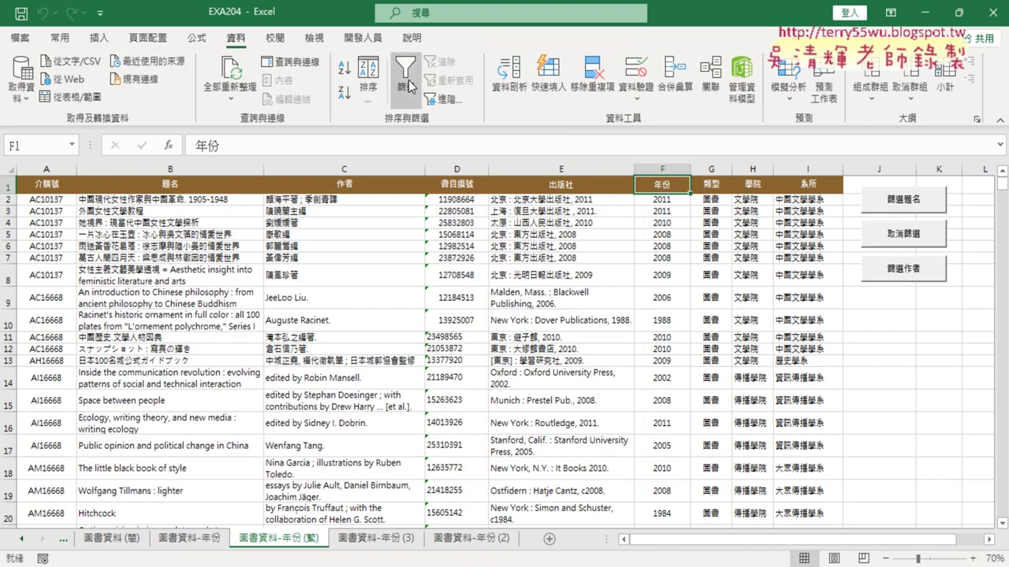
Step: Turn Filter on, view the 年份 column's 大於或等於 number filter, then turn Filter off
{"action": "left_click", "coordinate": [409, 85]}
{"action": "left_click", "coordinate": [683, 185]}
{"action": "mouse_move", "coordinate": [763, 338]}
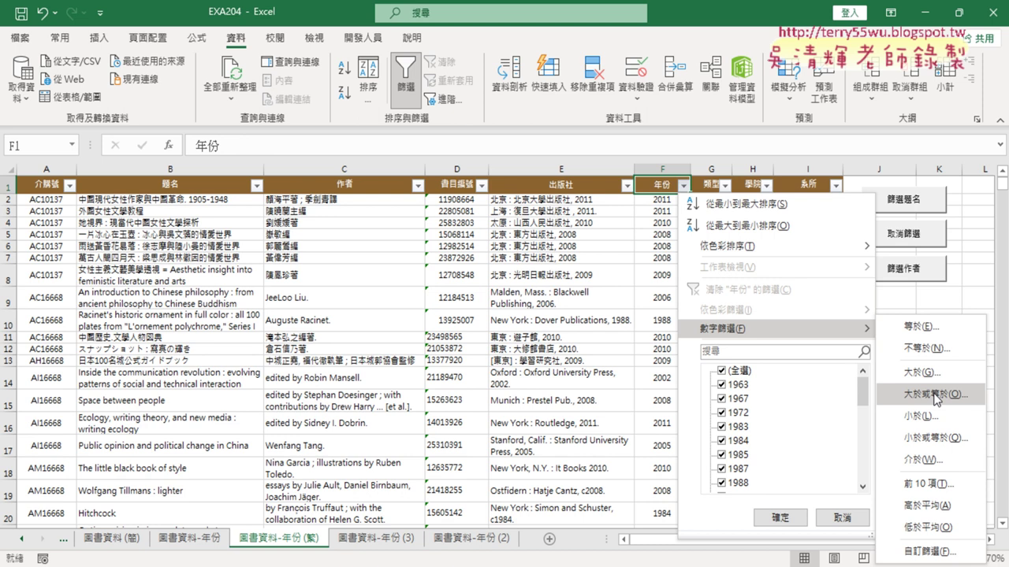
{"action": "left_click", "coordinate": [407, 86]}
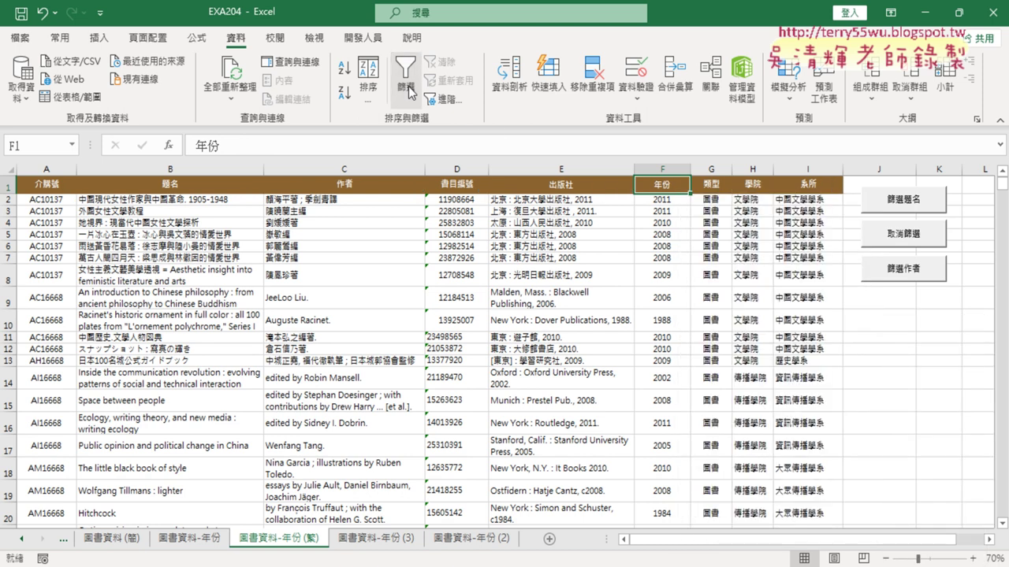
{"action": "left_click", "coordinate": [363, 38]}
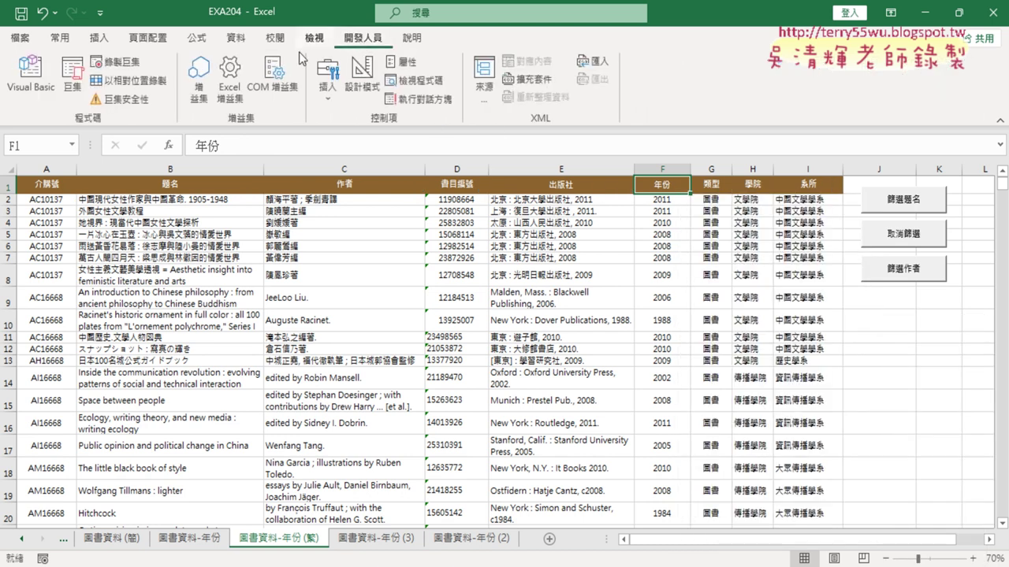
Step: In Visual Basic, strip the asterisks from the 篩選年份 criterion
{"action": "left_click", "coordinate": [30, 75]}
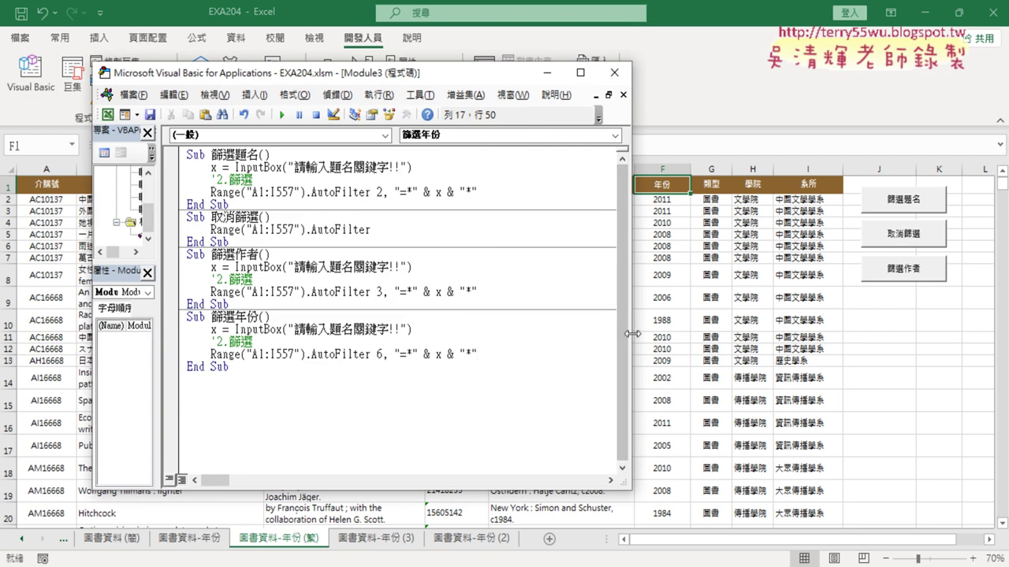
{"action": "left_click_drag", "start_coordinate": [631, 340], "coordinate": [776, 334]}
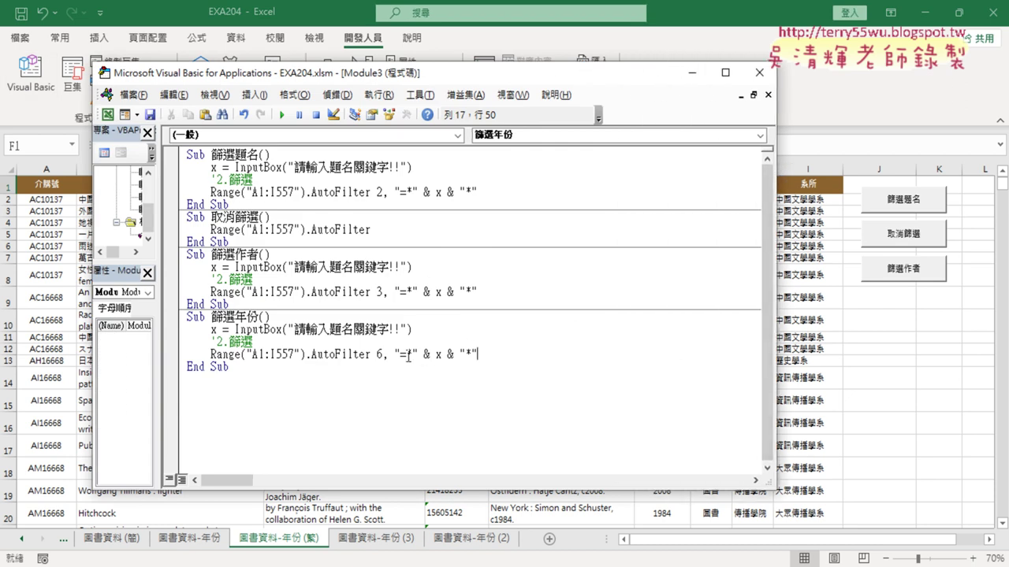
{"action": "left_click_drag", "start_coordinate": [405, 354], "coordinate": [412, 355]}
{"action": "key", "text": "Delete"}
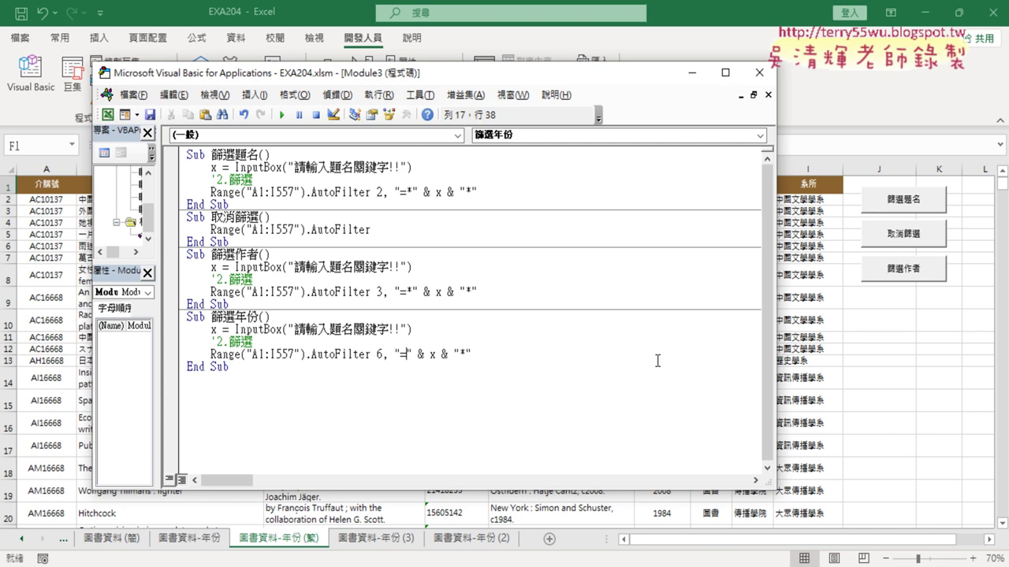
{"action": "key", "text": "Right"}
{"action": "key", "text": "Right"}
{"action": "key", "text": "Right"}
{"action": "key", "text": "Delete"}
{"action": "key", "text": "Delete"}
{"action": "key", "text": "Delete"}
{"action": "key", "text": "Delete"}
Step: Change the year criterion to ">=" & x and check the AutoFilter 6 line
{"action": "left_click", "coordinate": [400, 355]}
{"action": "left_click_drag", "start_coordinate": [401, 356], "coordinate": [408, 356]}
{"action": "type", "text": ">"}
{"action": "type", "text": "="}
{"action": "left_click_drag", "start_coordinate": [468, 356], "coordinate": [419, 356]}
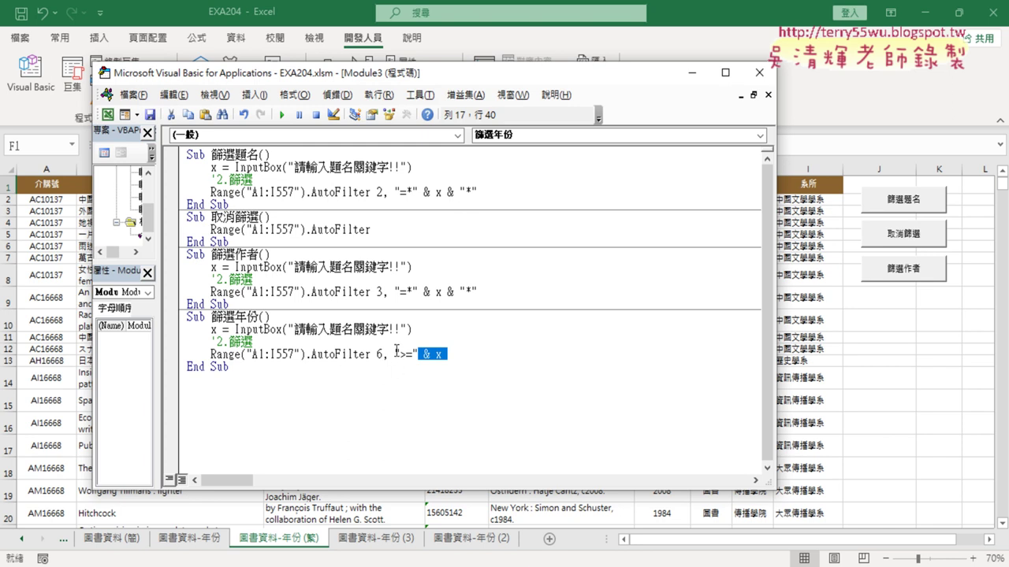
{"action": "left_click_drag", "start_coordinate": [395, 354], "coordinate": [420, 355]}
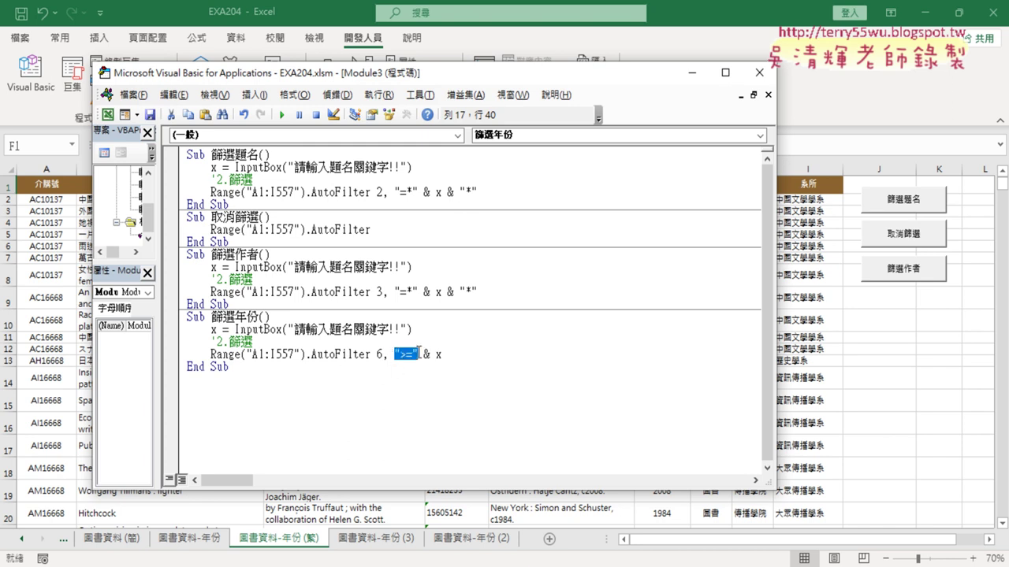
{"action": "left_click_drag", "start_coordinate": [777, 351], "coordinate": [623, 355]}
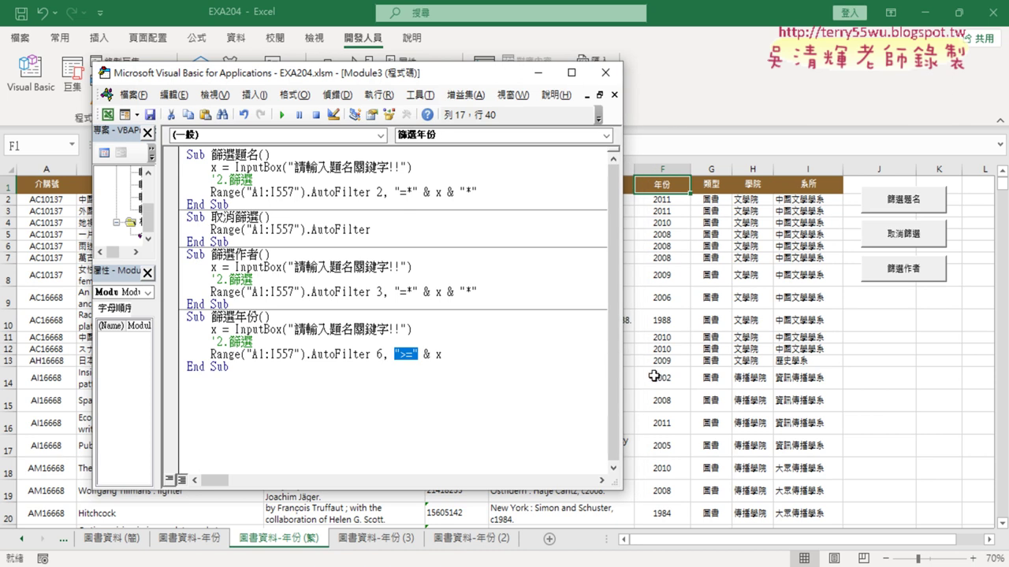
{"action": "double_click", "coordinate": [439, 355]}
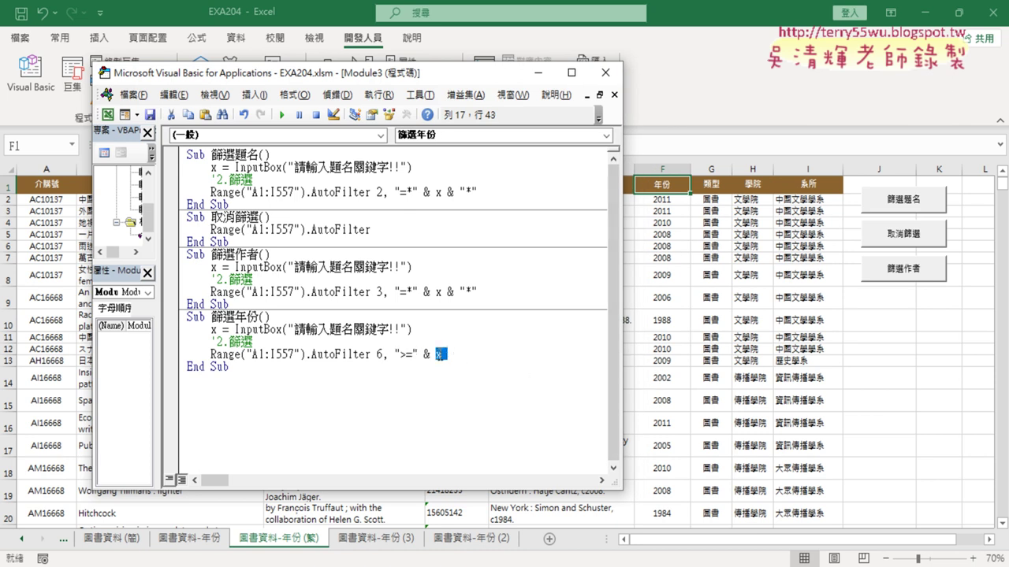
{"action": "double_click", "coordinate": [379, 356]}
Step: Run 篩選年份 with 2010, review the 267 matching rows, then clear the filter
{"action": "left_click", "coordinate": [284, 116]}
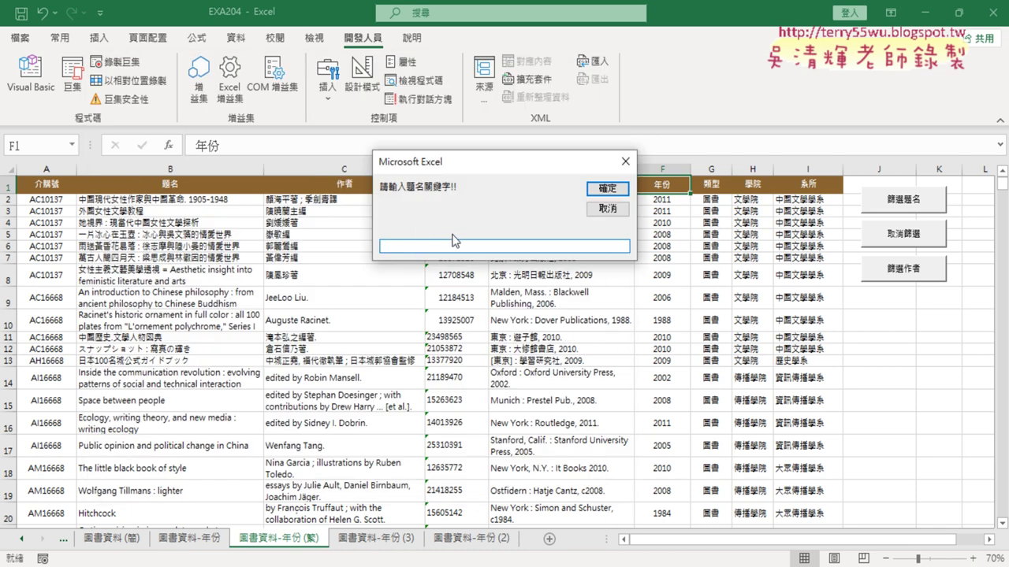
{"action": "type", "text": "2010"}
{"action": "left_click", "coordinate": [619, 189]}
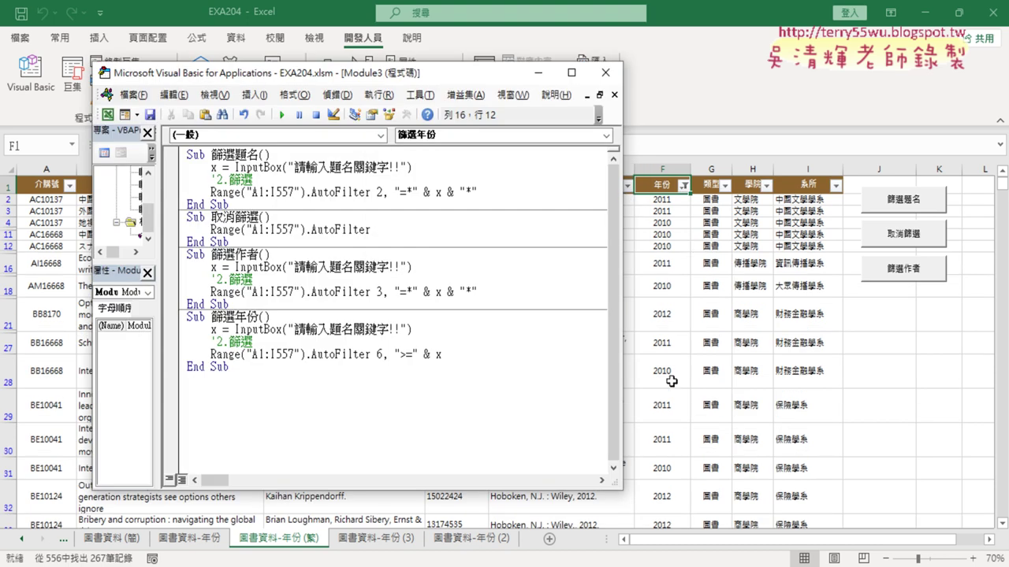
{"action": "left_click", "coordinate": [914, 239]}
{"action": "scroll", "coordinate": [699, 285], "scroll_direction": "down", "scroll_amount": 2}
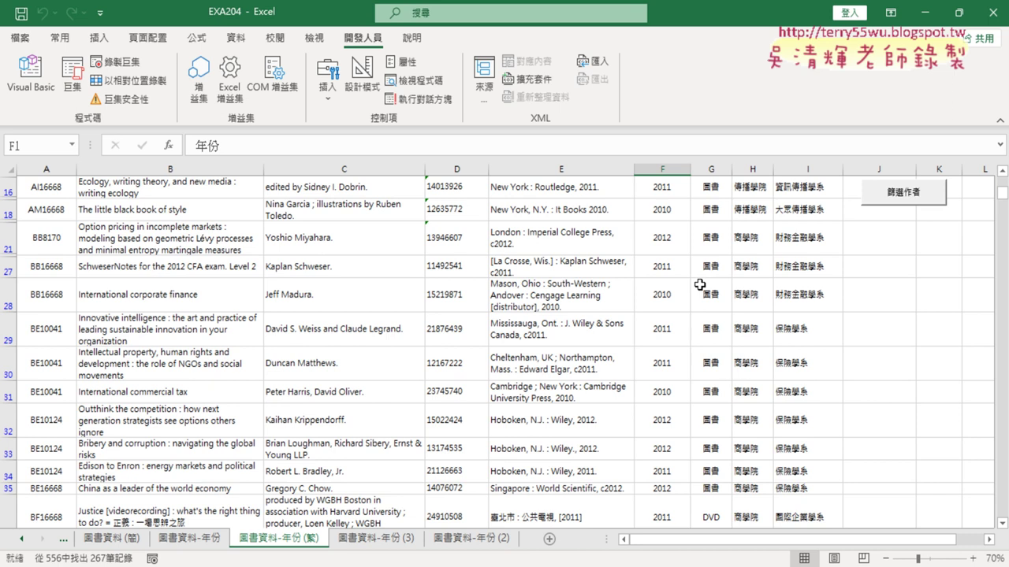
{"action": "scroll", "coordinate": [700, 285], "scroll_direction": "down", "scroll_amount": 5}
{"action": "scroll", "coordinate": [700, 285], "scroll_direction": "up", "scroll_amount": 7}
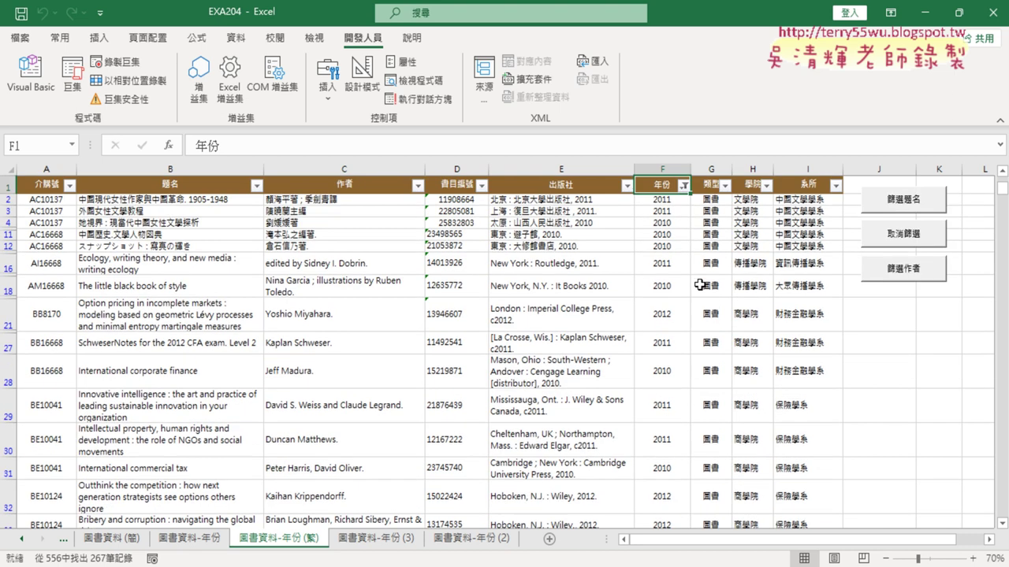
{"action": "left_click", "coordinate": [921, 239]}
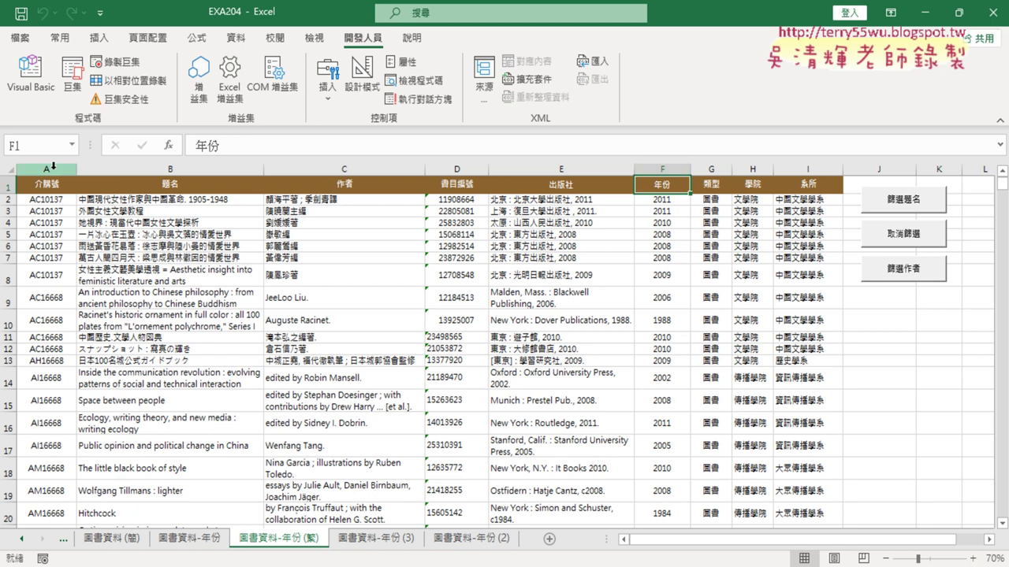
{"action": "left_click", "coordinate": [53, 165]}
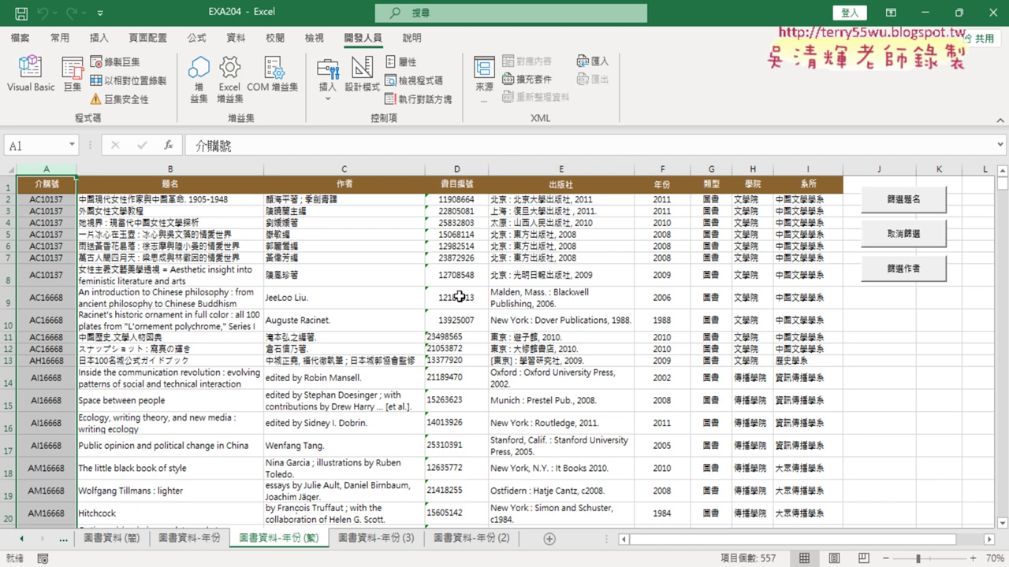
Step: Paste a copy of the 篩選題名 procedure below the last End Sub
{"action": "left_click", "coordinate": [42, 89]}
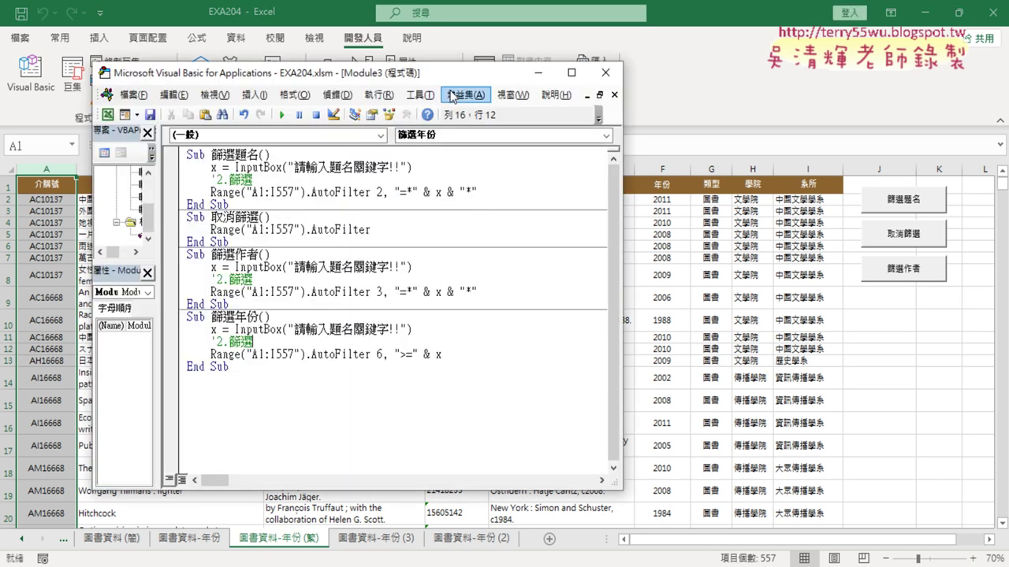
{"action": "left_click_drag", "start_coordinate": [453, 74], "coordinate": [502, 296]}
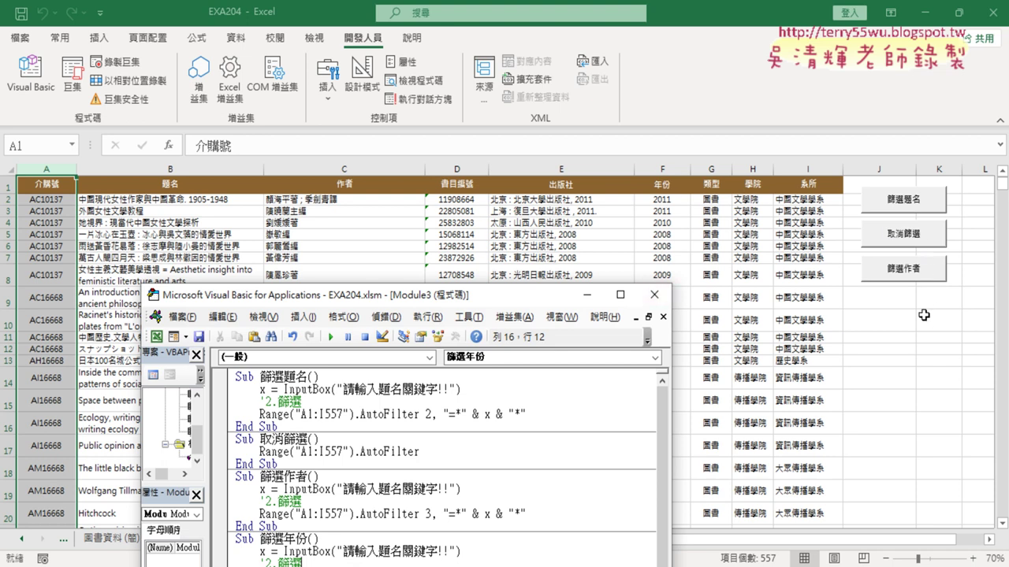
{"action": "mouse_move", "coordinate": [507, 287]}
{"action": "left_mouse_down"}
{"action": "mouse_move", "coordinate": [518, 252]}
{"action": "mouse_move", "coordinate": [528, 72]}
{"action": "left_mouse_up"}
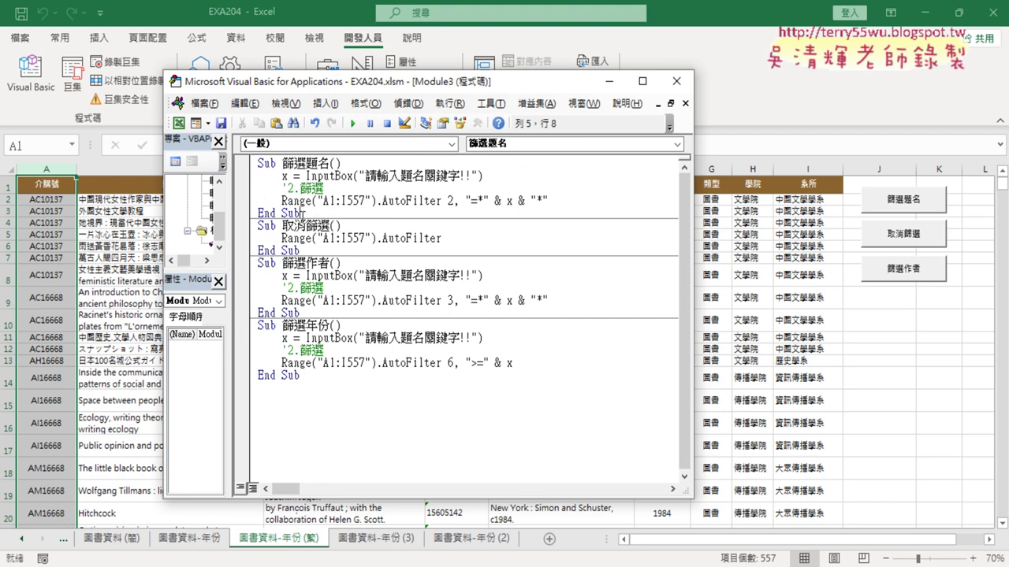
{"action": "left_click_drag", "start_coordinate": [317, 214], "coordinate": [252, 163]}
{"action": "key", "text": "ctrl+c"}
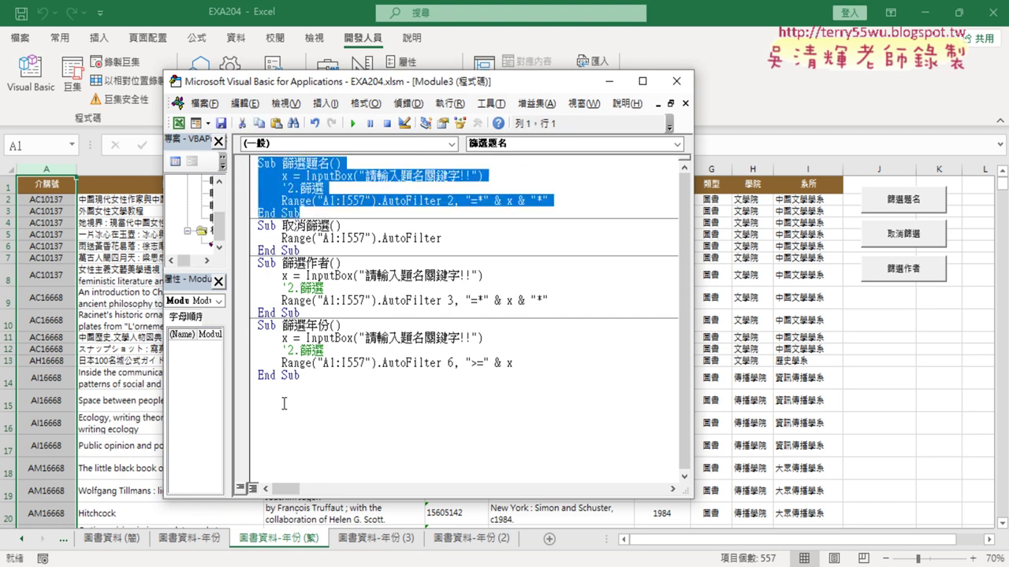
{"action": "left_click", "coordinate": [284, 404]}
{"action": "key", "text": "ctrl+v"}
{"action": "left_click_drag", "start_coordinate": [305, 388], "coordinate": [330, 383]}
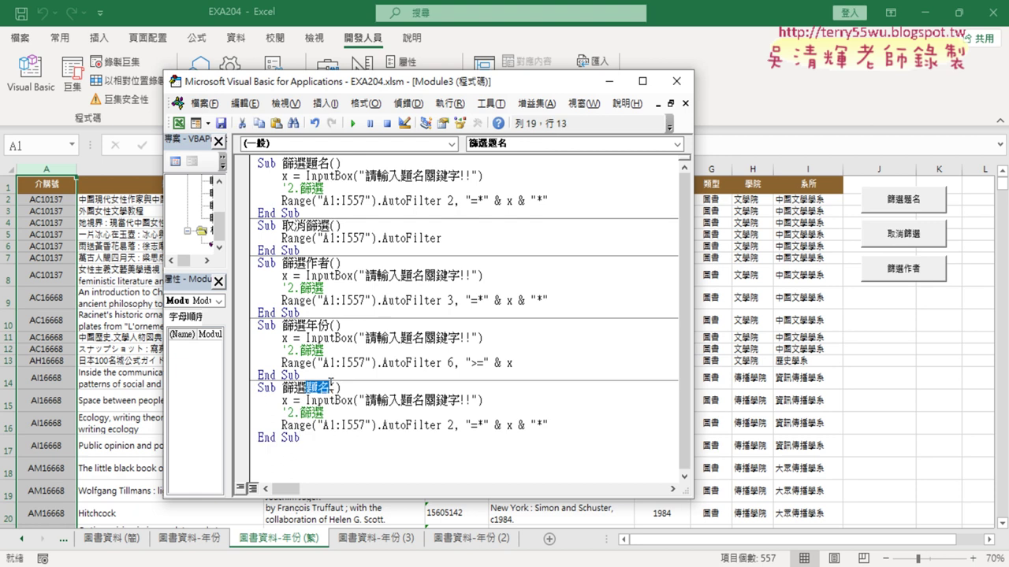
{"action": "type", "text": "ㄐㄧㄝ"}
{"action": "key", "text": "Escape"}
Step: Rename the copy 篩選介購號 and set its filter column to 1
{"action": "left_click", "coordinate": [43, 191]}
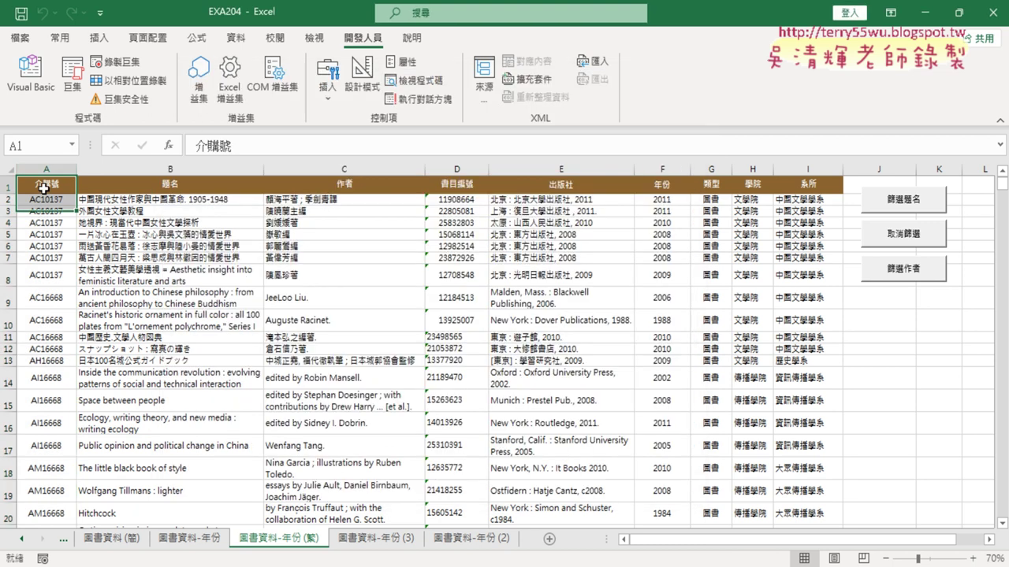
{"action": "left_click_drag", "start_coordinate": [234, 146], "coordinate": [183, 148]}
{"action": "key", "text": "ctrl+c"}
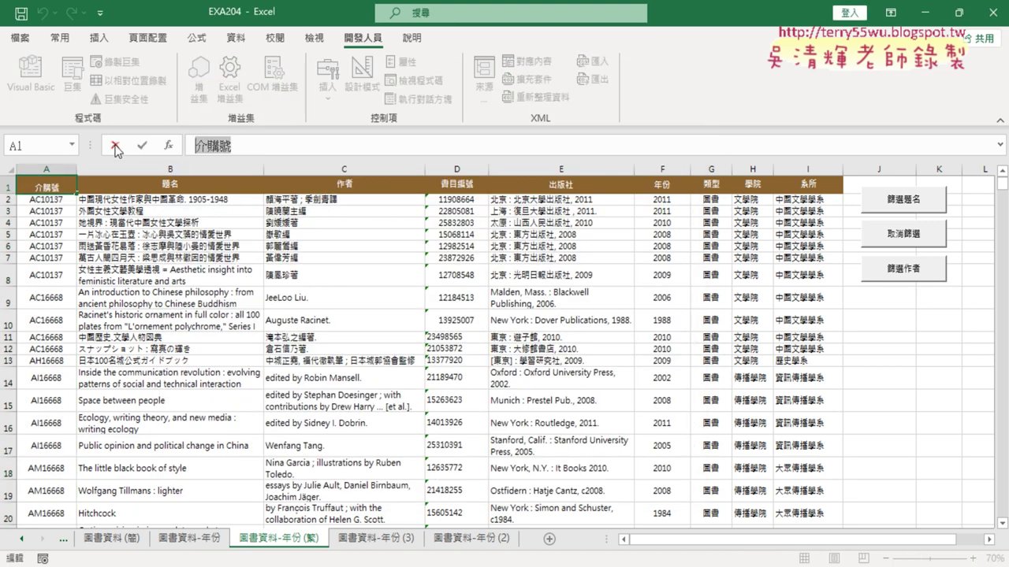
{"action": "key", "text": "Escape"}
{"action": "left_click", "coordinate": [30, 75]}
{"action": "key", "text": "ctrl+v"}
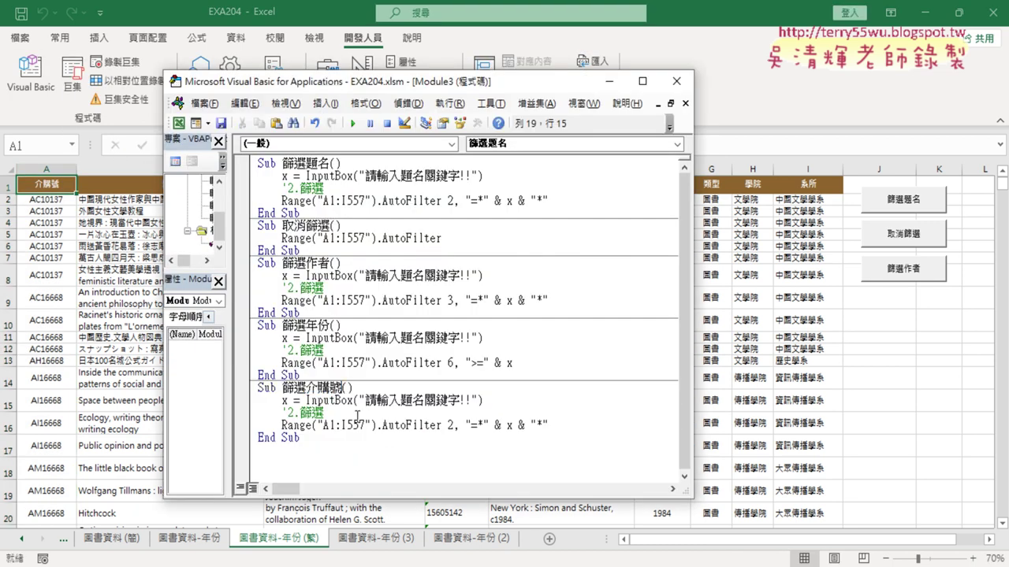
{"action": "left_click_drag", "start_coordinate": [448, 425], "coordinate": [455, 425]}
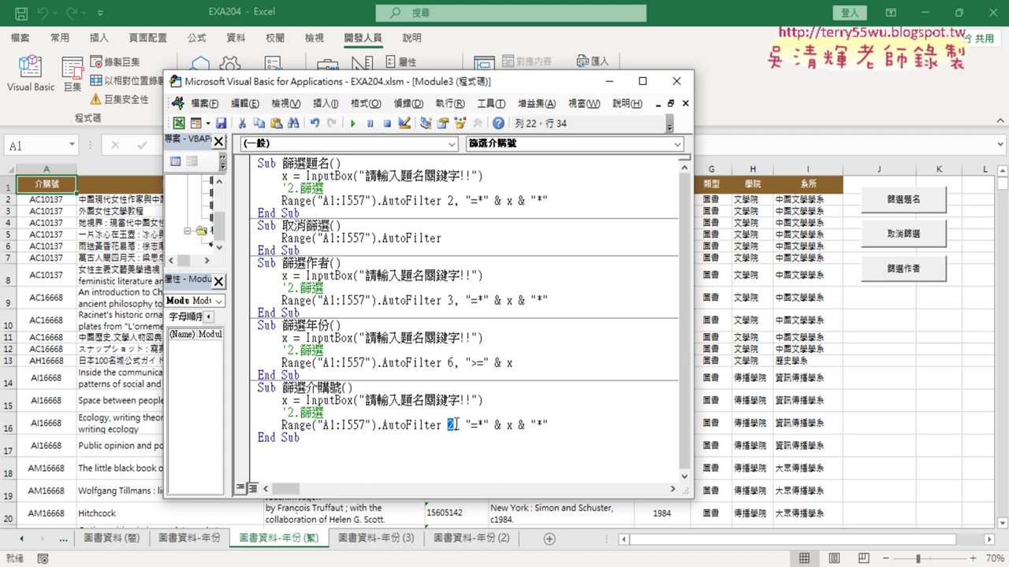
{"action": "type", "text": "1"}
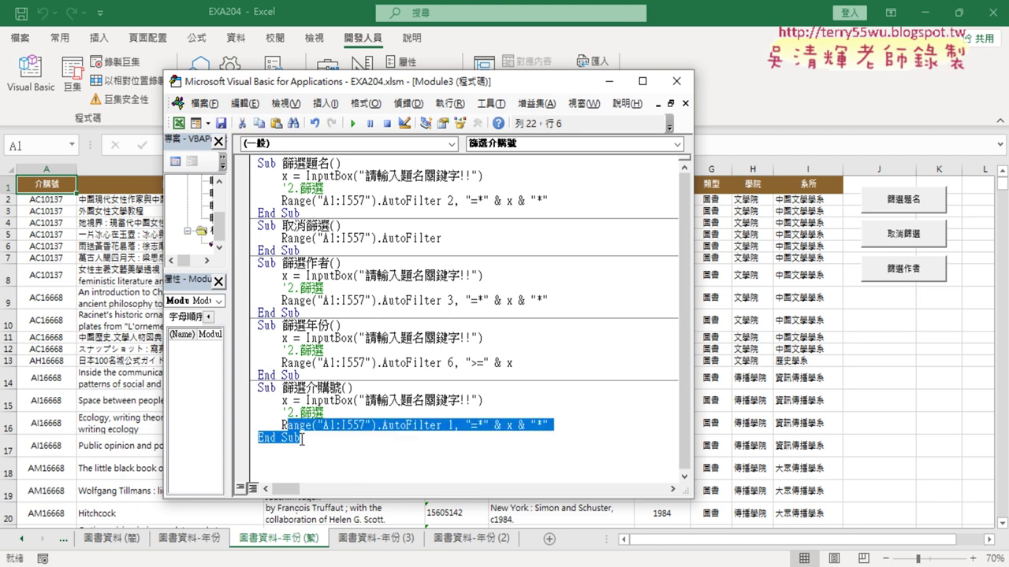
Step: Remove an accidental breakpoint and paste a duplicate of 篩選介購號 below it
{"action": "left_click_drag", "start_coordinate": [307, 438], "coordinate": [260, 375]}
{"action": "left_click", "coordinate": [244, 375]}
{"action": "left_click", "coordinate": [329, 401]}
{"action": "left_click", "coordinate": [242, 375]}
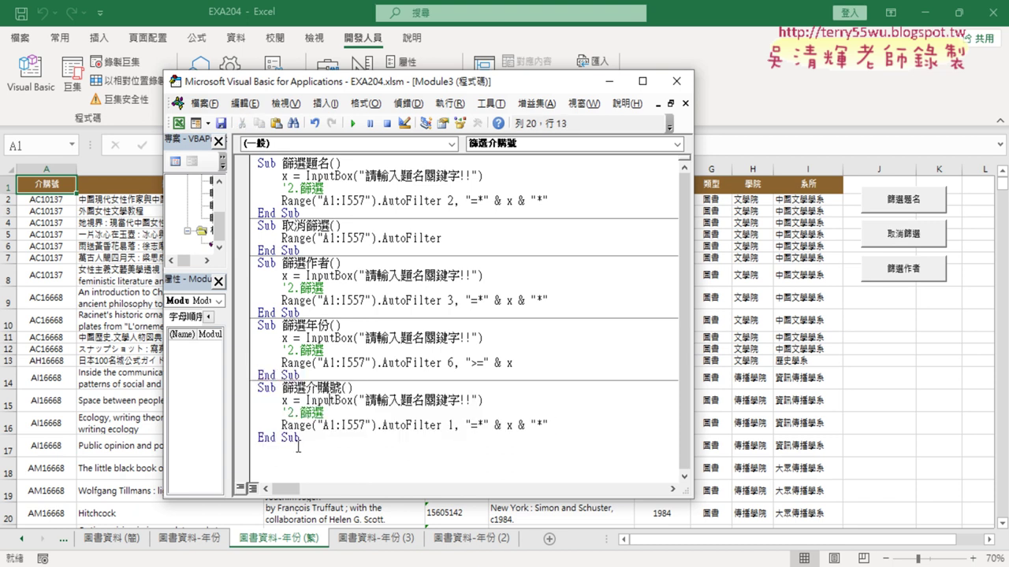
{"action": "left_click_drag", "start_coordinate": [305, 438], "coordinate": [253, 388]}
{"action": "key", "text": "ctrl+c"}
{"action": "left_click", "coordinate": [279, 453]}
{"action": "key", "text": "ctrl+v"}
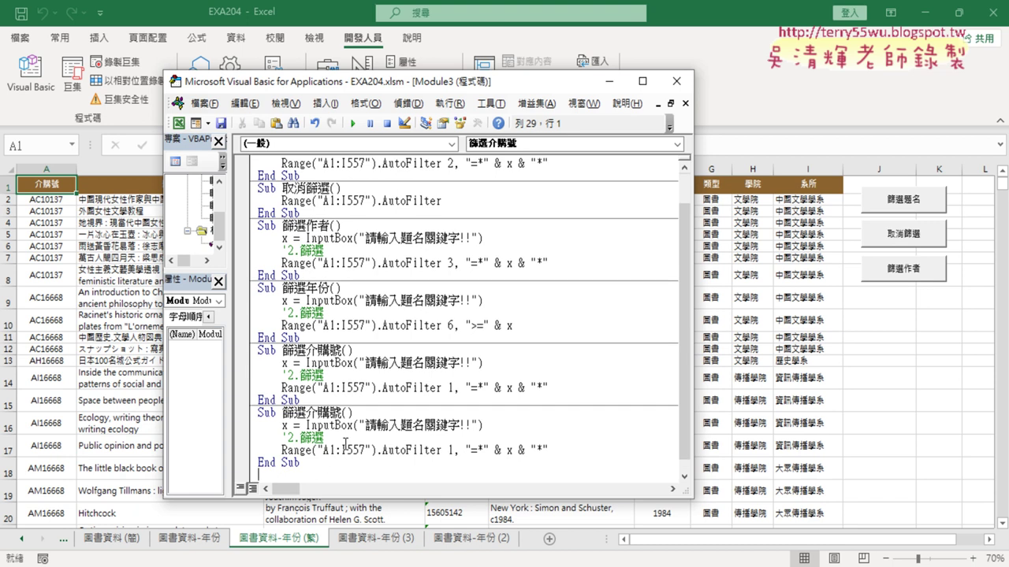
Step: Rename the duplicate 篩選書目編號 and set its filter column to 4
{"action": "key", "text": "alt+F11"}
{"action": "left_click", "coordinate": [170, 298]}
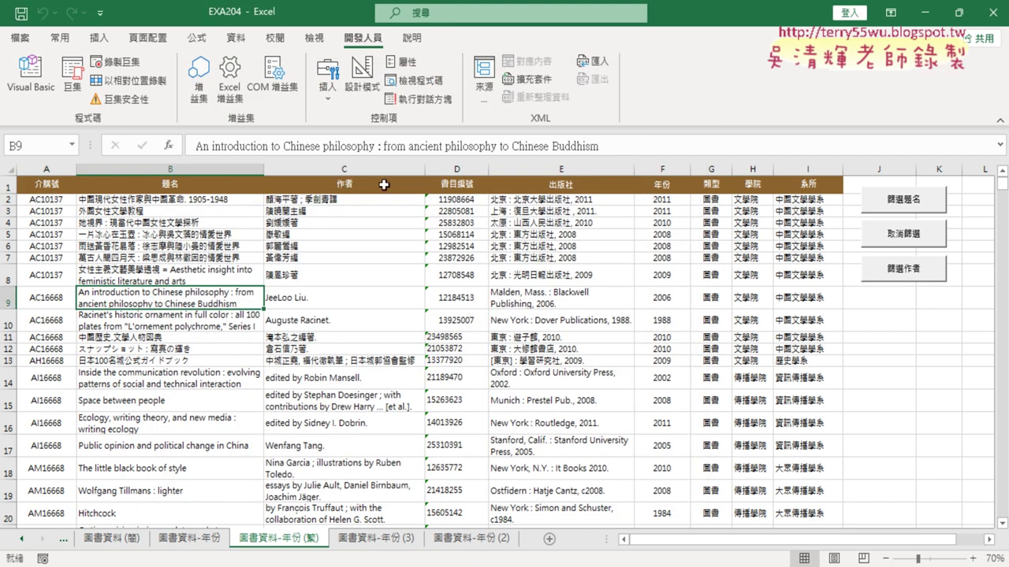
{"action": "left_click", "coordinate": [483, 183]}
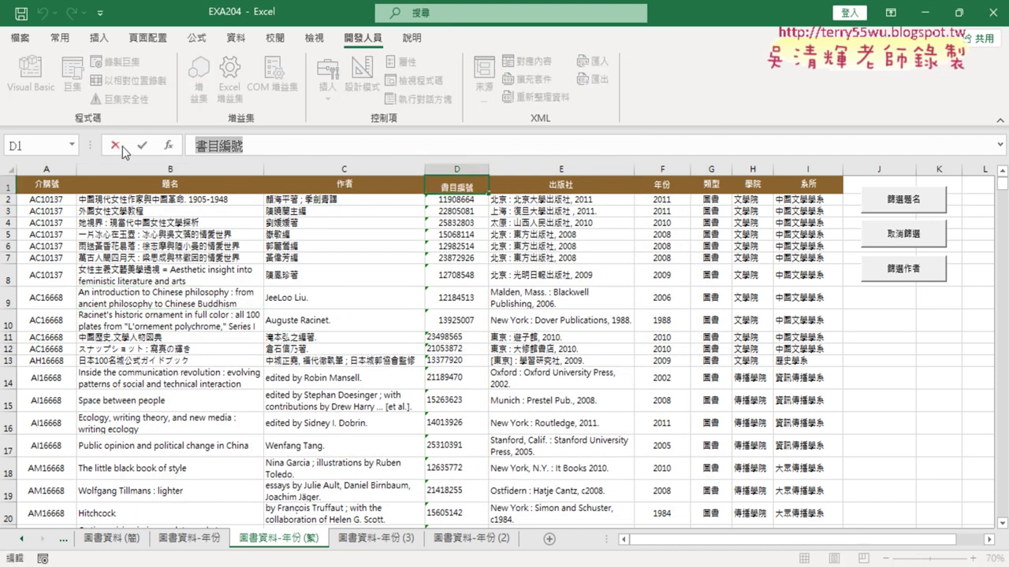
{"action": "left_click", "coordinate": [30, 82]}
{"action": "left_click_drag", "start_coordinate": [305, 412], "coordinate": [341, 412]}
{"action": "type", "text": "書目編號"}
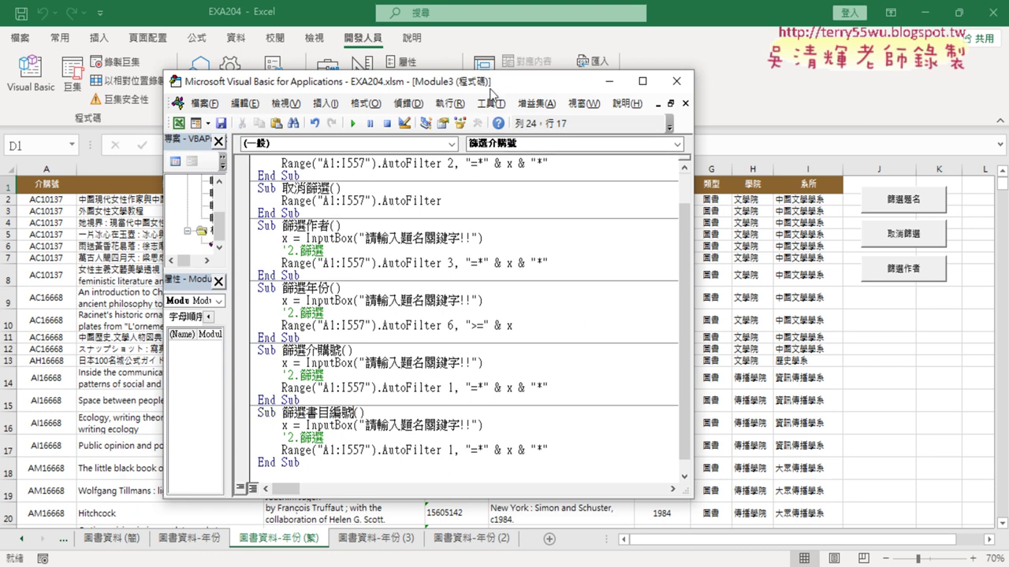
{"action": "mouse_move", "coordinate": [485, 83]}
{"action": "left_mouse_down"}
{"action": "mouse_move", "coordinate": [732, 215]}
{"action": "mouse_move", "coordinate": [481, 77]}
{"action": "left_mouse_up"}
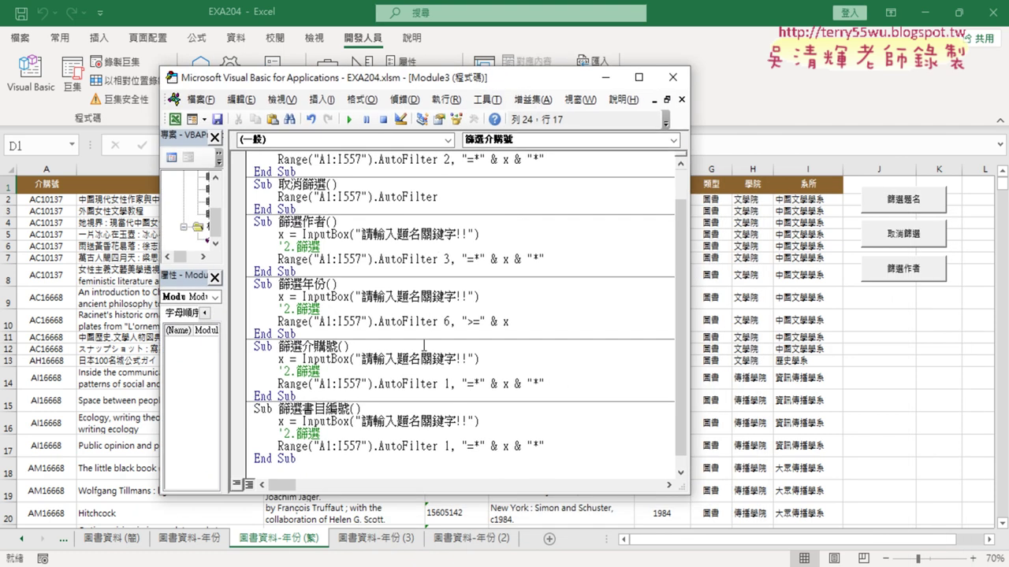
{"action": "double_click", "coordinate": [447, 446]}
{"action": "type", "text": "4"}
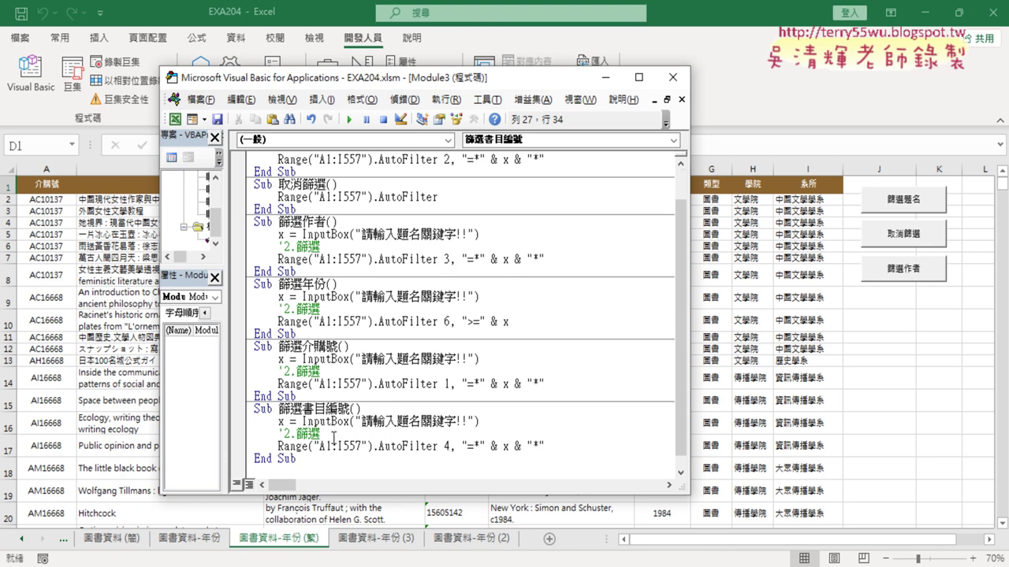
Step: Copy the 篩選題名, 取消篩選 and 篩選作者 buttons below the originals
{"action": "left_click", "coordinate": [906, 260], "text": "ctrl"}
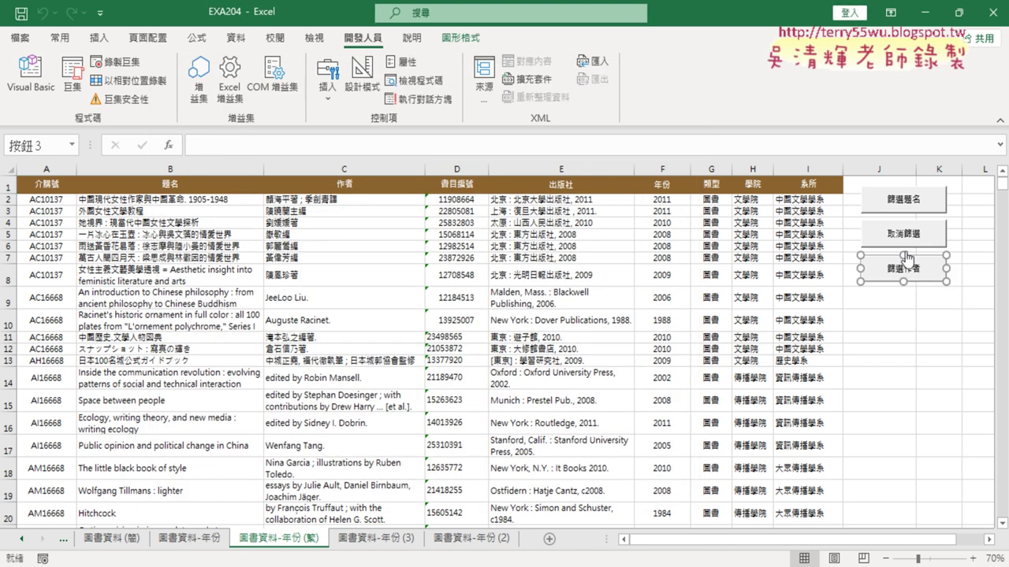
{"action": "left_click", "coordinate": [907, 235], "text": "ctrl"}
{"action": "left_click", "coordinate": [905, 203], "text": "ctrl"}
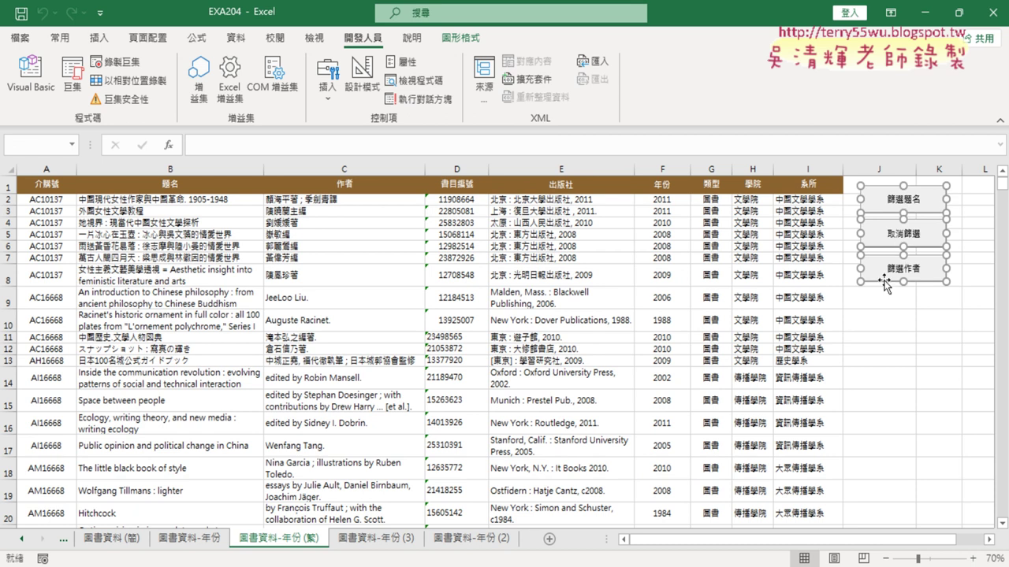
{"action": "mouse_move", "coordinate": [906, 203]}
{"action": "left_mouse_down"}
{"action": "mouse_move", "coordinate": [906, 314]}
{"action": "mouse_move", "coordinate": [921, 302]}
{"action": "left_mouse_up"}
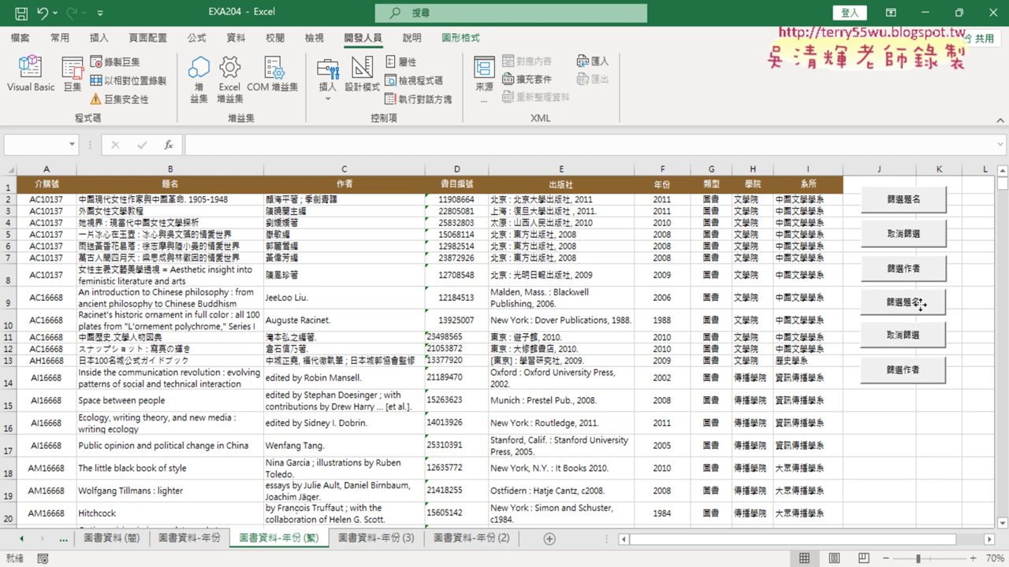
Step: Assign the 篩選年份 macro to the first copy and label it 篩選年份
{"action": "right_click", "coordinate": [913, 303]}
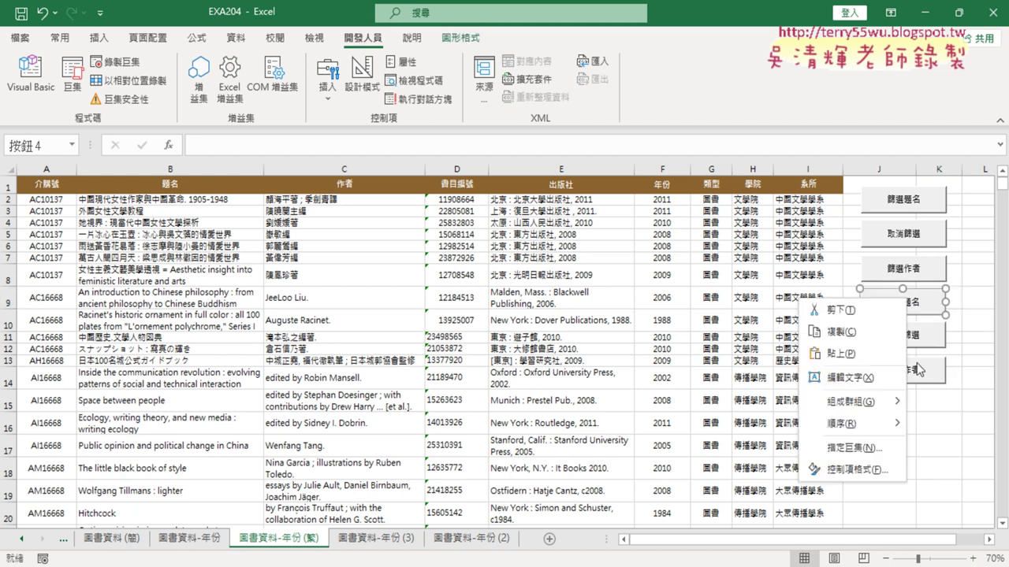
{"action": "left_click", "coordinate": [873, 451]}
{"action": "left_click", "coordinate": [757, 333]}
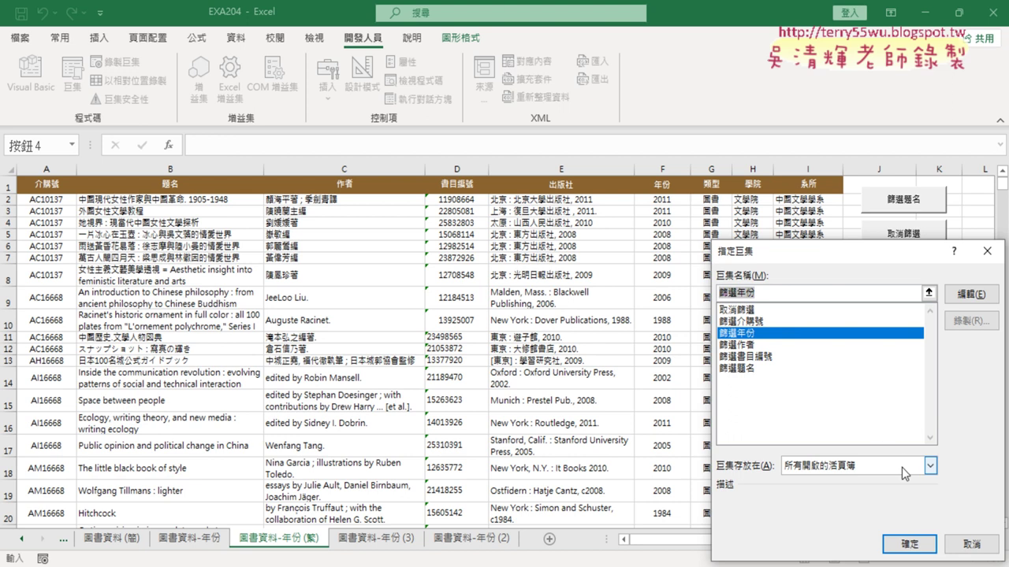
{"action": "left_click", "coordinate": [910, 542]}
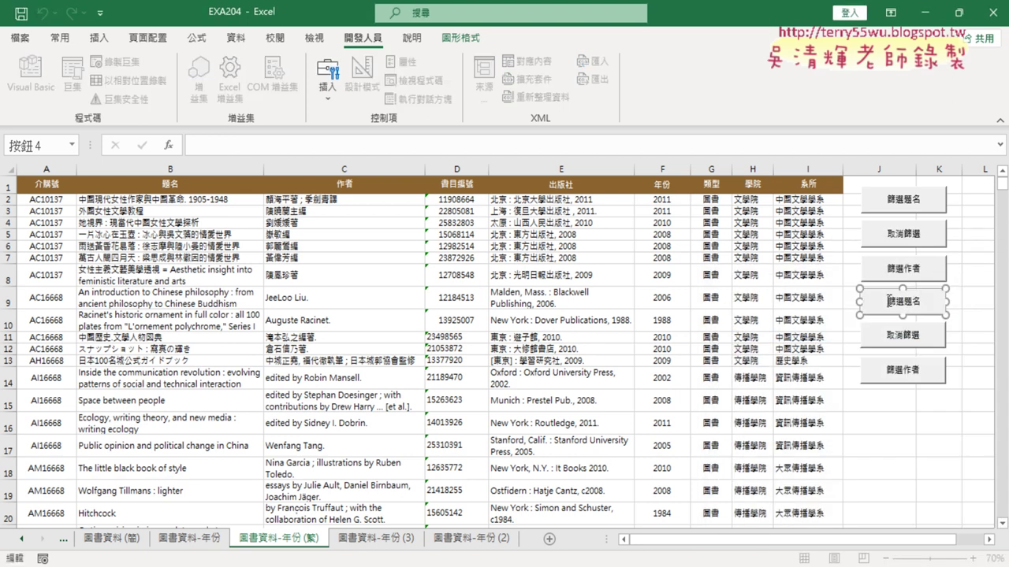
{"action": "left_click", "coordinate": [889, 301]}
{"action": "type", "text": "篩選年份"}
Step: Assign the 篩選介購號 macro to the second copy and label it 篩選介購號
{"action": "right_click", "coordinate": [920, 348]}
{"action": "left_click", "coordinate": [906, 493]}
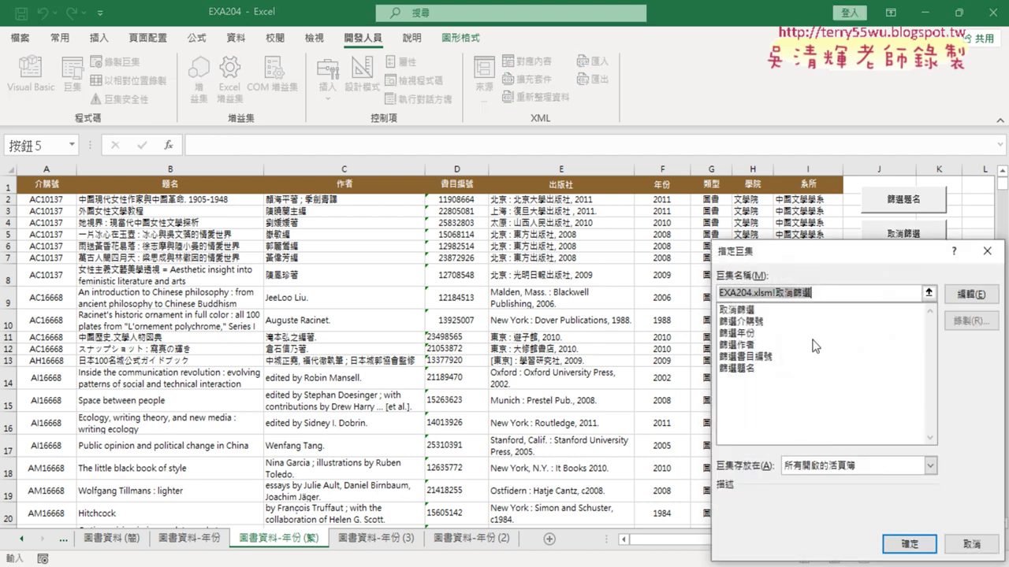
{"action": "left_click", "coordinate": [755, 322]}
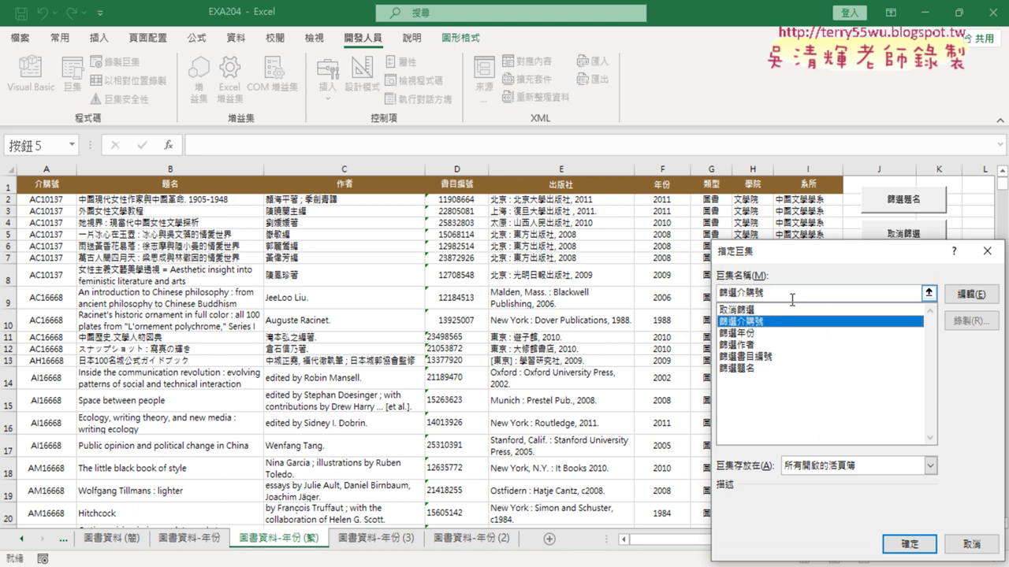
{"action": "left_click", "coordinate": [910, 545]}
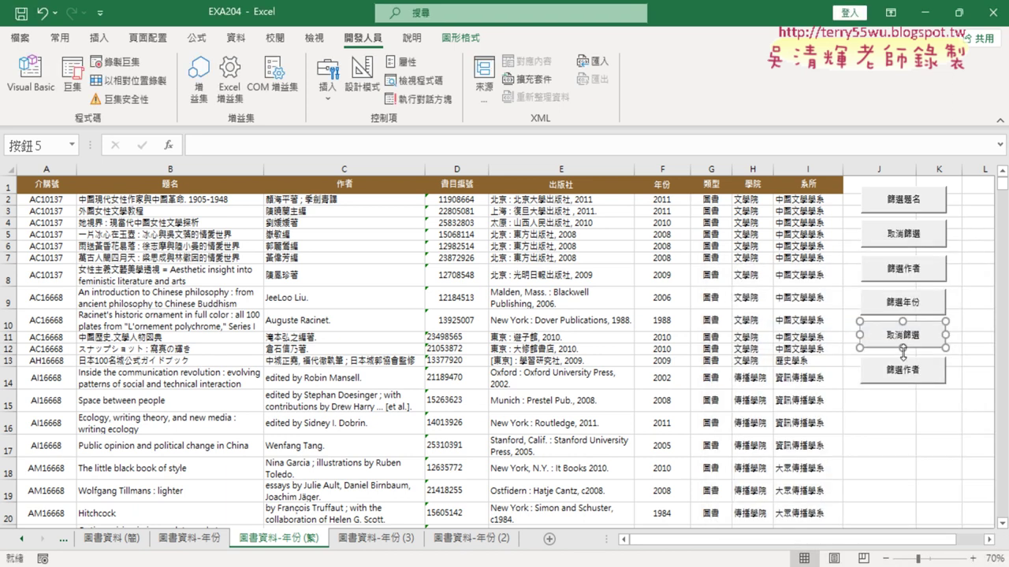
{"action": "triple_click", "coordinate": [890, 338]}
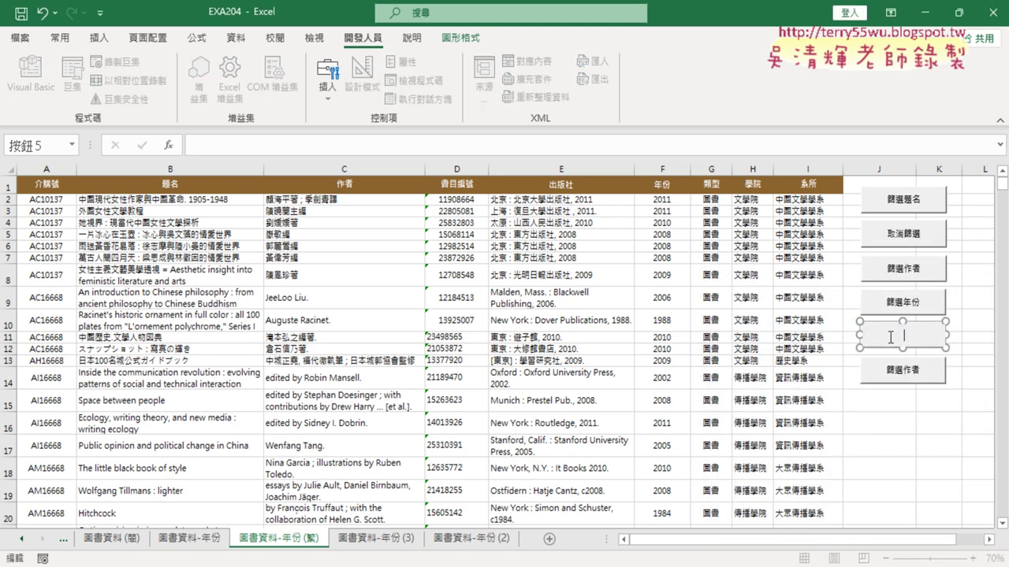
{"action": "type", "text": "篩選介購號"}
Step: Assign the 篩選書目編號 macro to the third copy and select its old label
{"action": "right_click", "coordinate": [901, 370]}
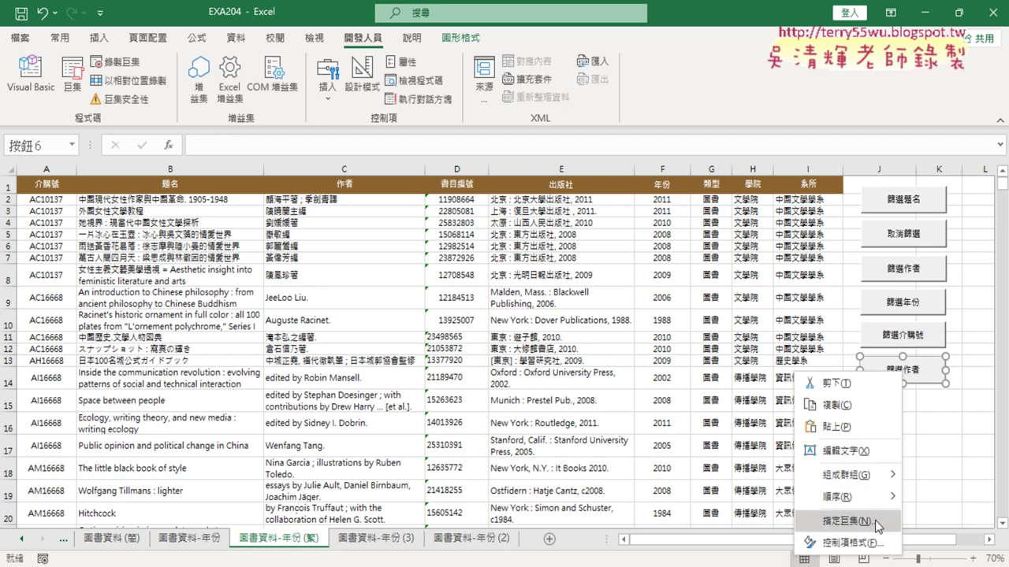
{"action": "left_click", "coordinate": [814, 522]}
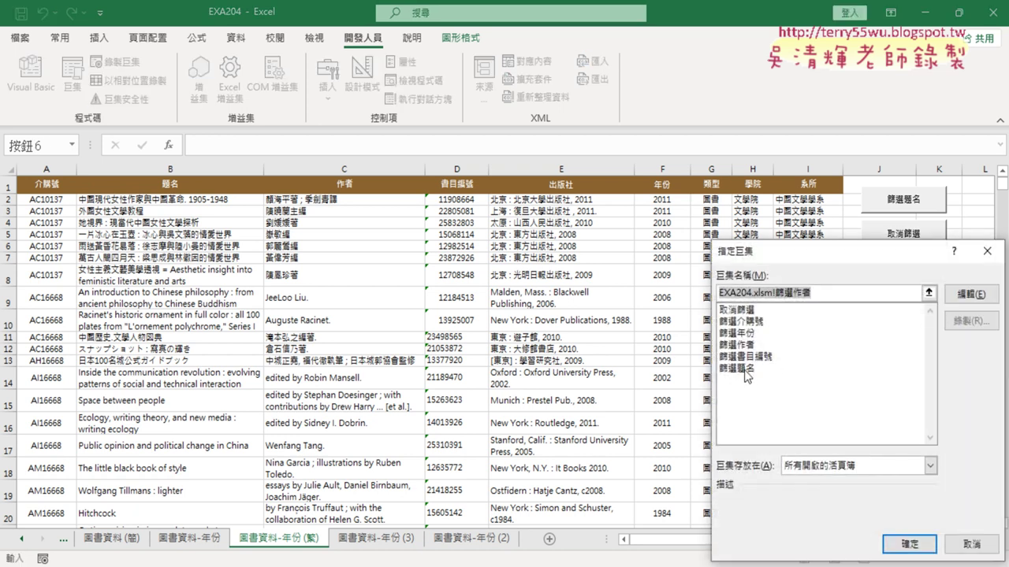
{"action": "left_click", "coordinate": [745, 356]}
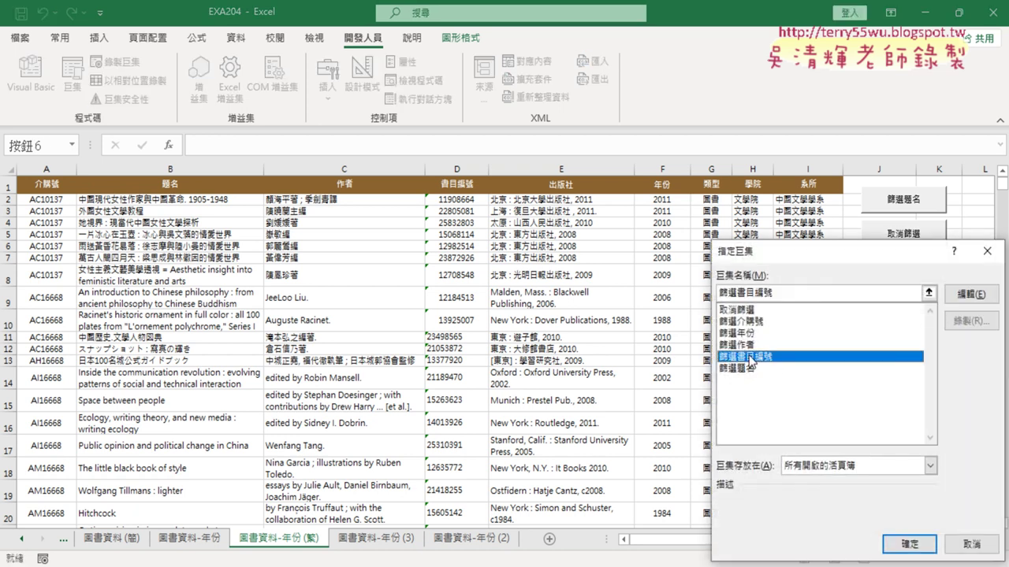
{"action": "left_click", "coordinate": [922, 542]}
{"action": "left_click", "coordinate": [895, 374]}
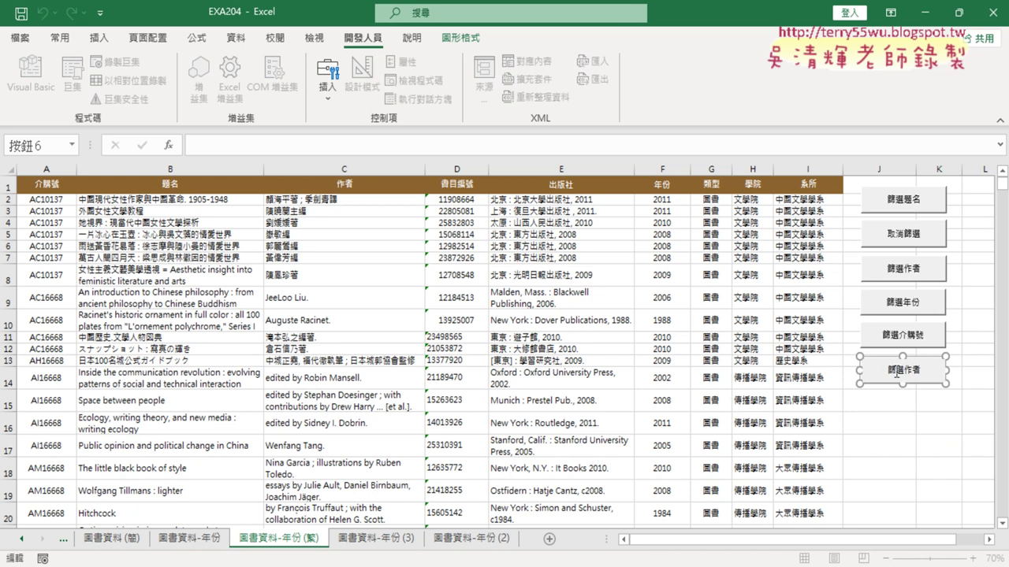
{"action": "key", "text": "ctrl+a"}
Step: Finish labelling the 篩選書目編號 button and filter purchase numbers by 6668
{"action": "type", "text": "篩選書目編號"}
{"action": "left_click", "coordinate": [906, 438]}
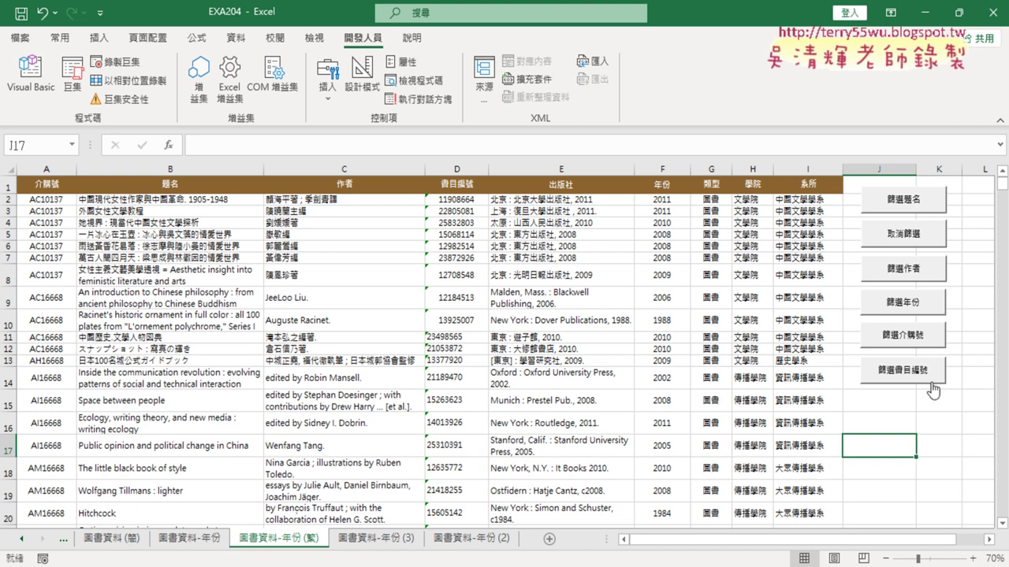
{"action": "left_click", "coordinate": [907, 336]}
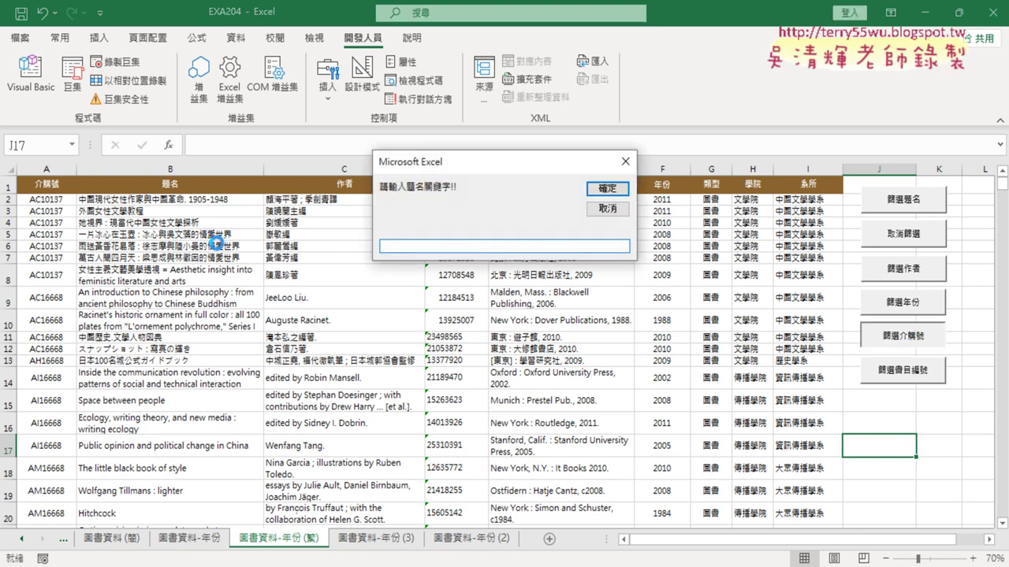
{"action": "type", "text": "6668"}
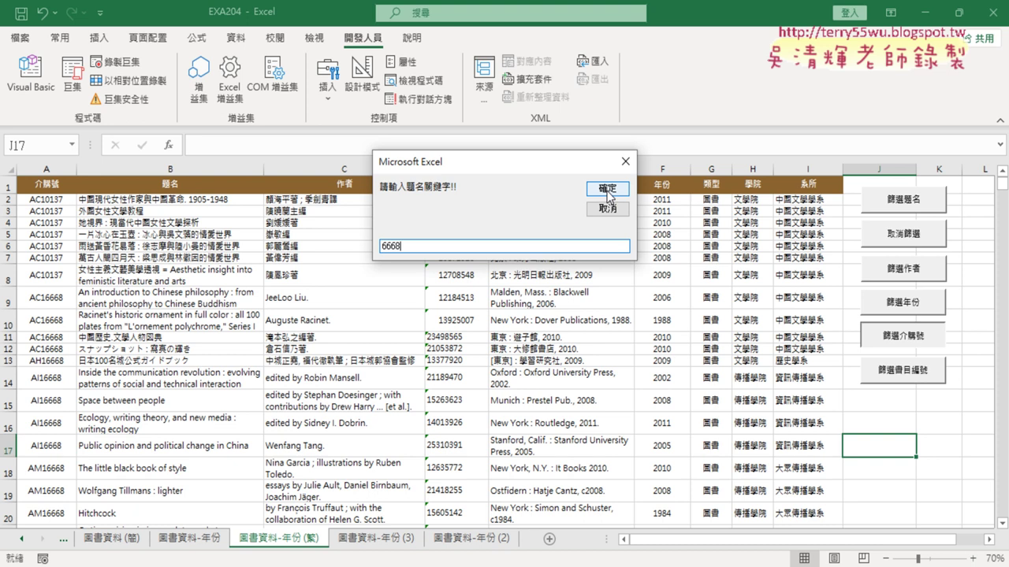
{"action": "left_click", "coordinate": [601, 189]}
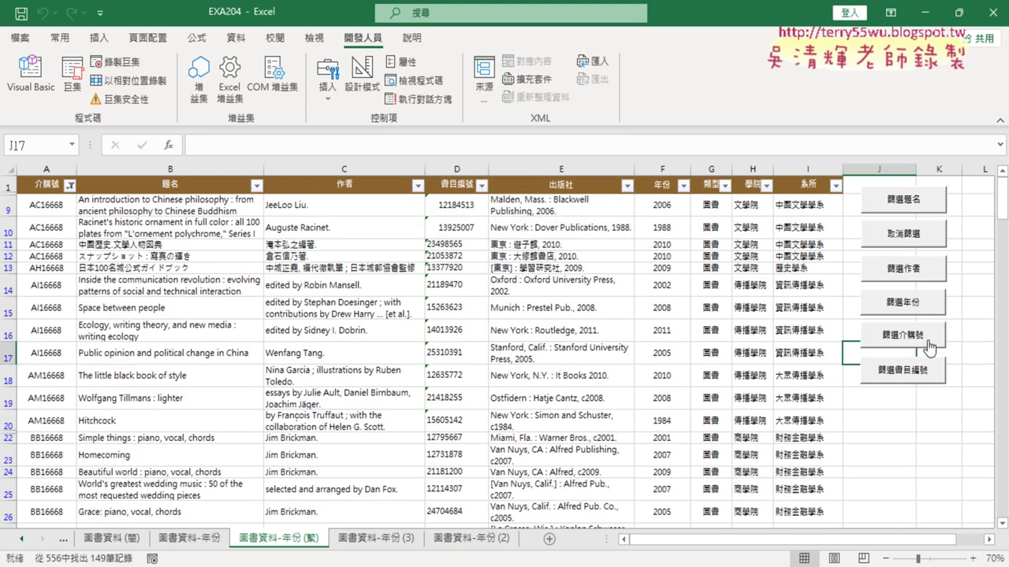
Step: Stack a catalog-number filter of 23 and a year filter of 2010, leaving 12 of 556 records
{"action": "left_click", "coordinate": [920, 377]}
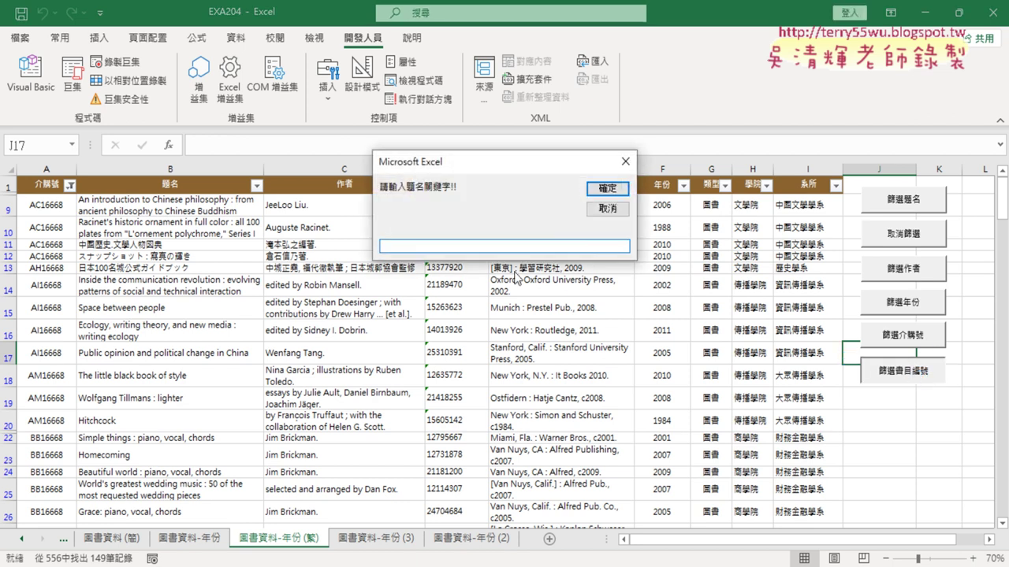
{"action": "type", "text": "23"}
{"action": "left_click", "coordinate": [608, 192]}
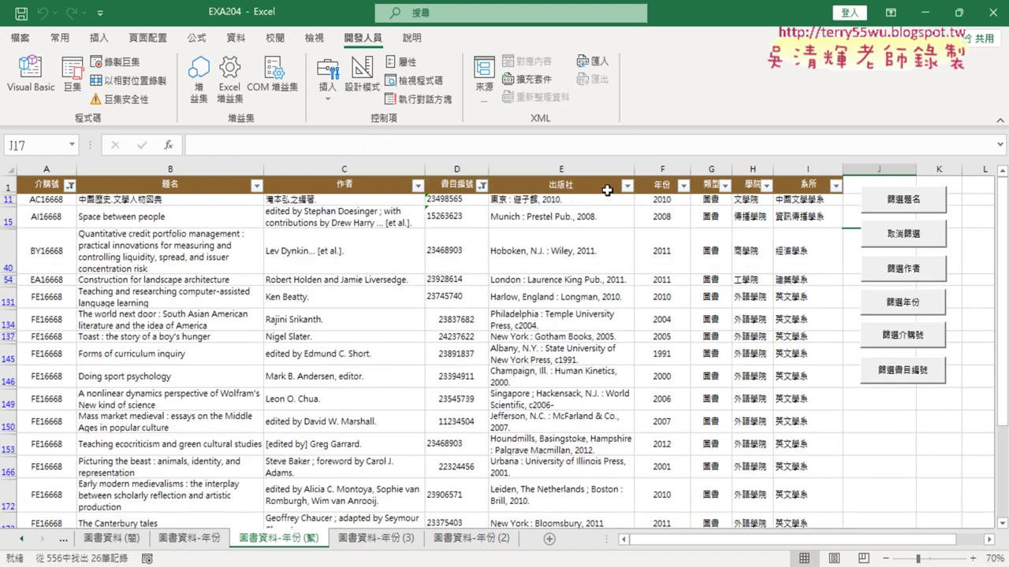
{"action": "left_click", "coordinate": [914, 311]}
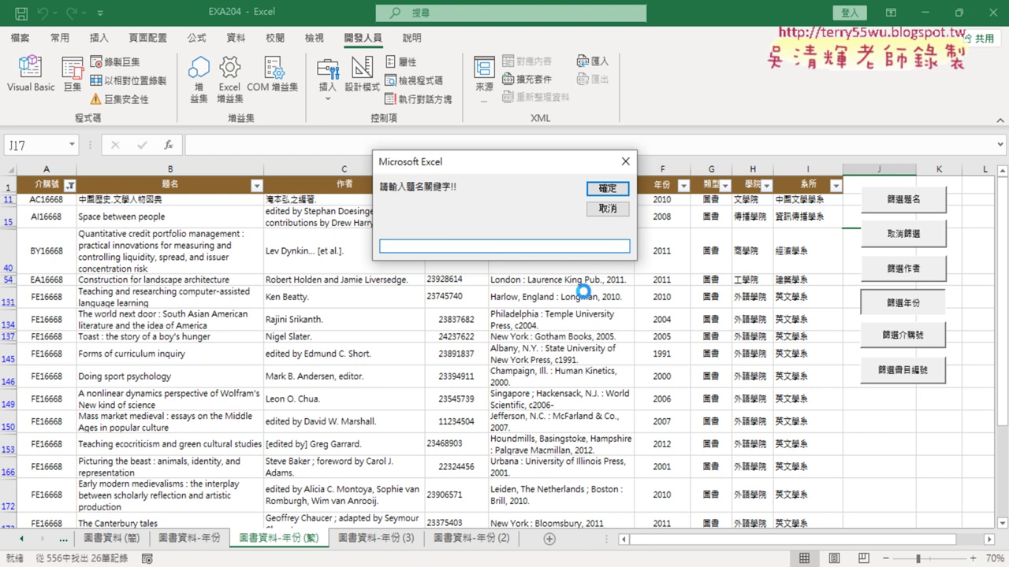
{"action": "type", "text": "2010"}
{"action": "left_click", "coordinate": [606, 189]}
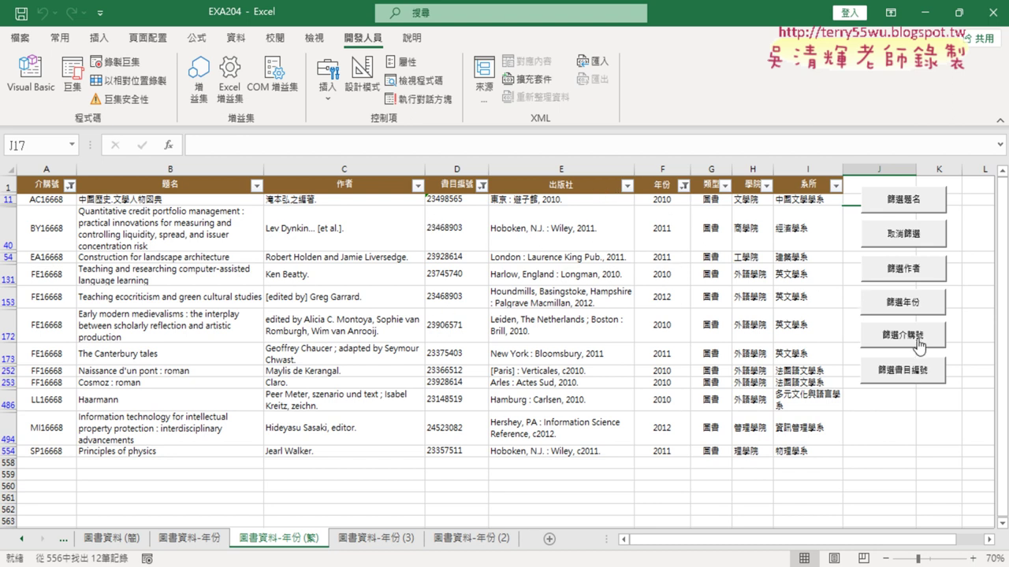
Step: Re-run the catalog-number filter with keyword 24
{"action": "left_click", "coordinate": [910, 376]}
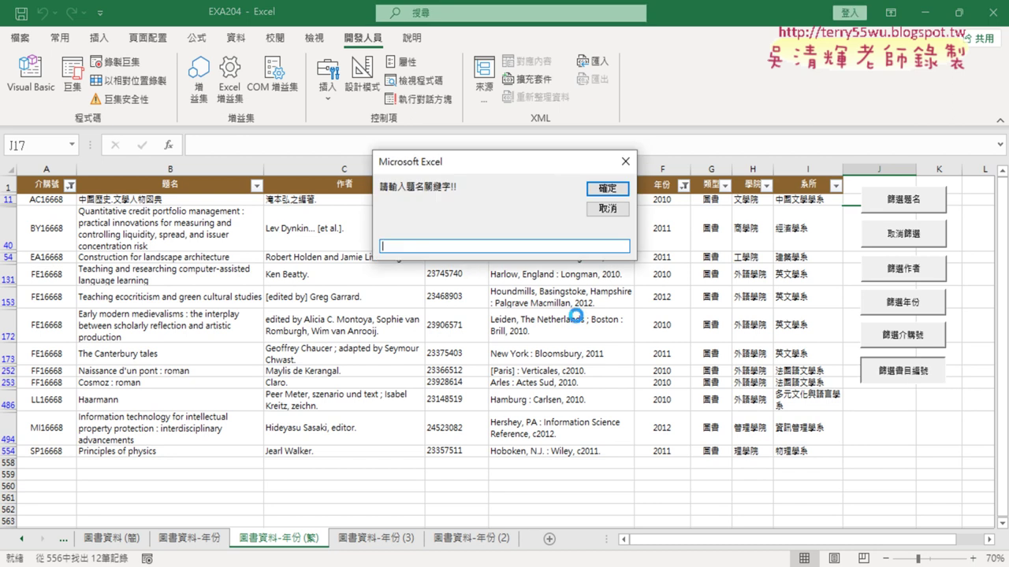
{"action": "type", "text": "24"}
{"action": "key", "text": "Return"}
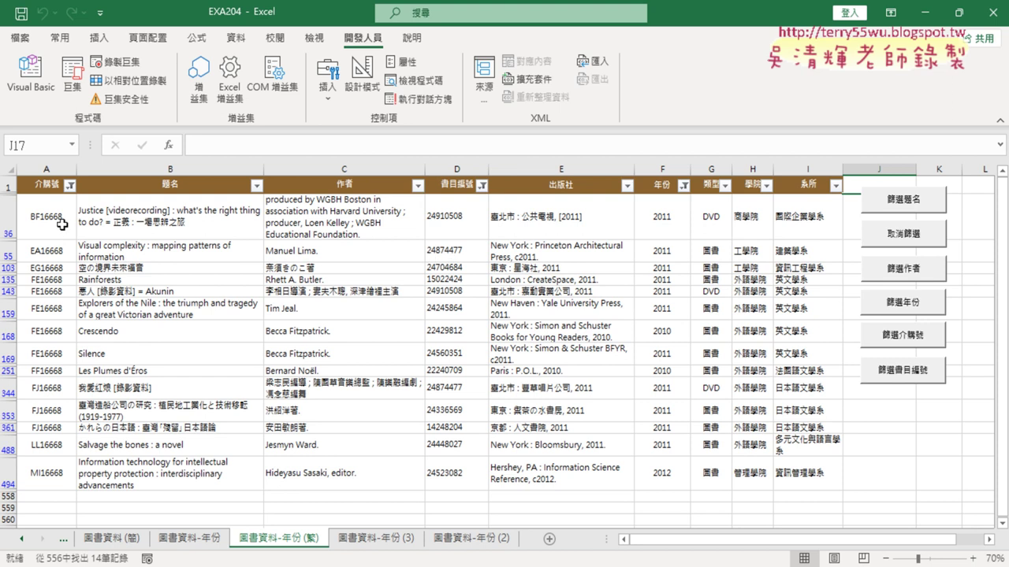
Step: Select the filtered table with its headers, then clear all filters with 取消篩選
{"action": "left_click_drag", "start_coordinate": [60, 223], "coordinate": [809, 448]}
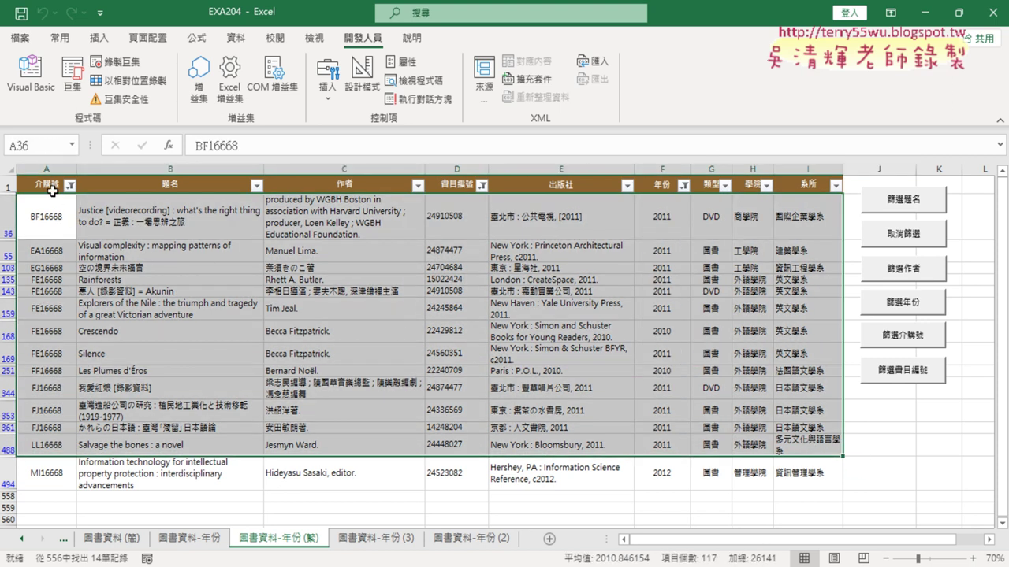
{"action": "mouse_move", "coordinate": [51, 185]}
{"action": "left_mouse_down"}
{"action": "mouse_move", "coordinate": [780, 490]}
{"action": "mouse_move", "coordinate": [809, 486]}
{"action": "left_mouse_up"}
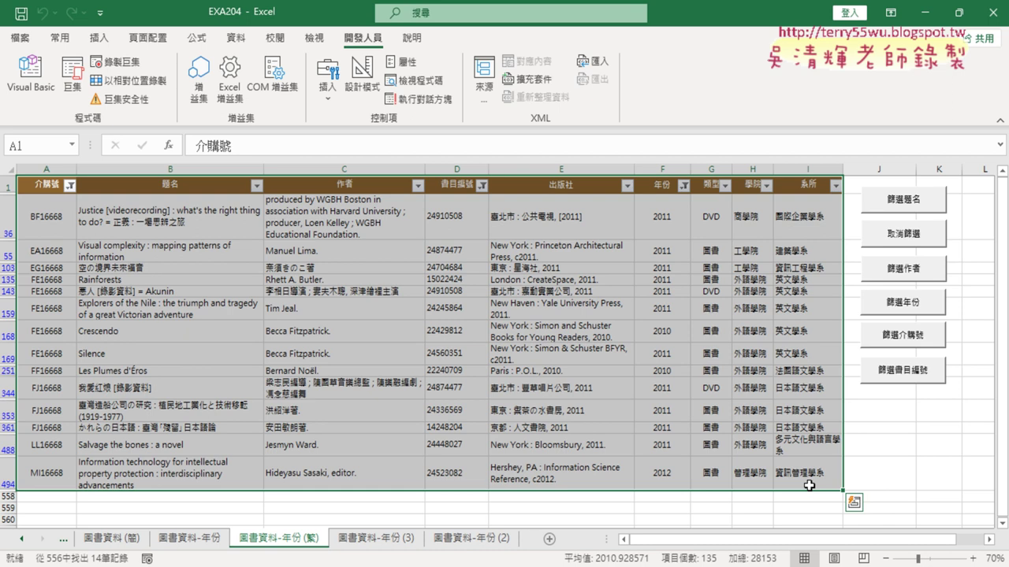
{"action": "left_click", "coordinate": [916, 239]}
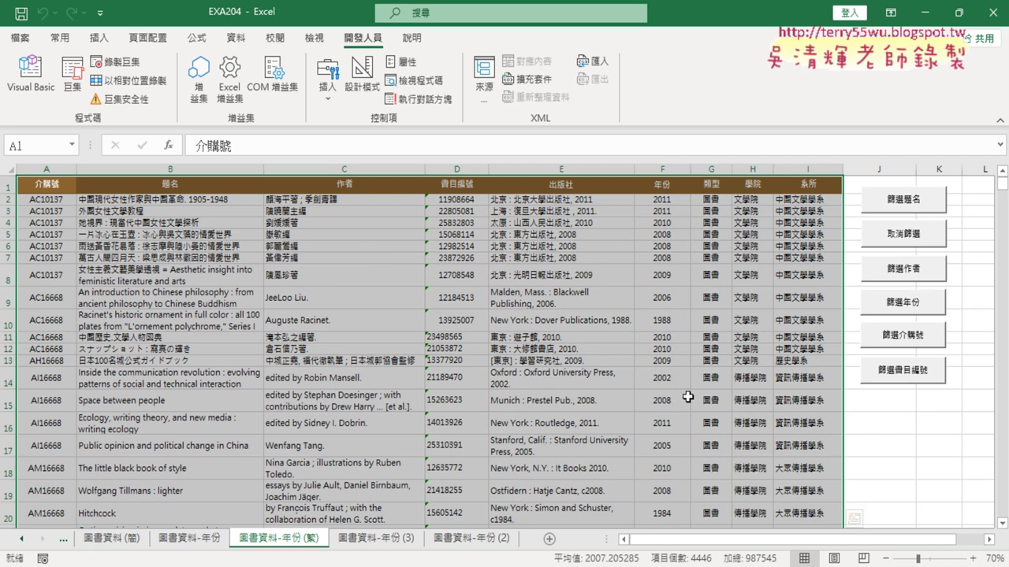
Step: Deselect the table and filter the books by year 2010
{"action": "left_click", "coordinate": [876, 468]}
{"action": "left_click", "coordinate": [919, 304]}
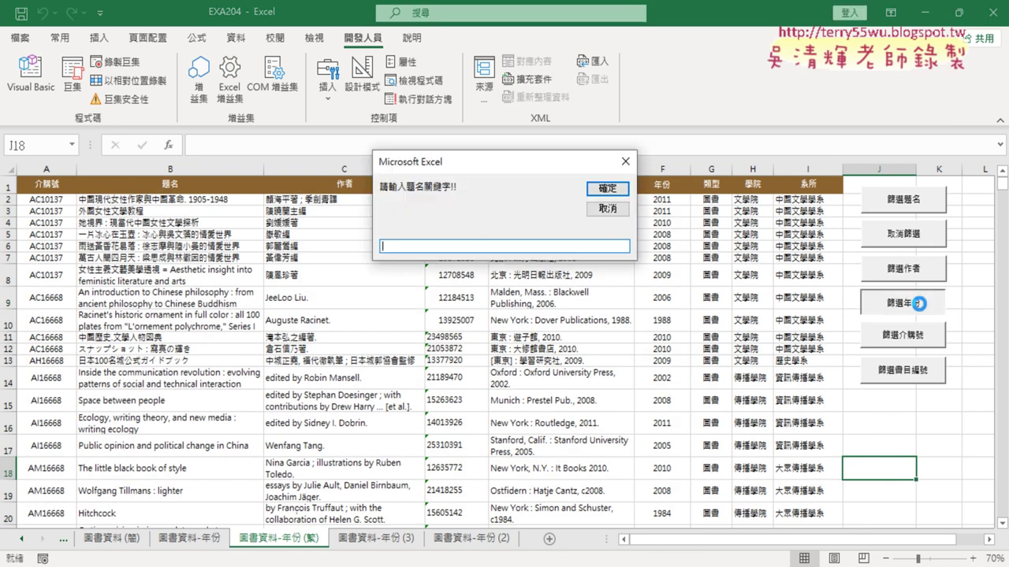
{"action": "type", "text": "2010"}
{"action": "left_click", "coordinate": [607, 189]}
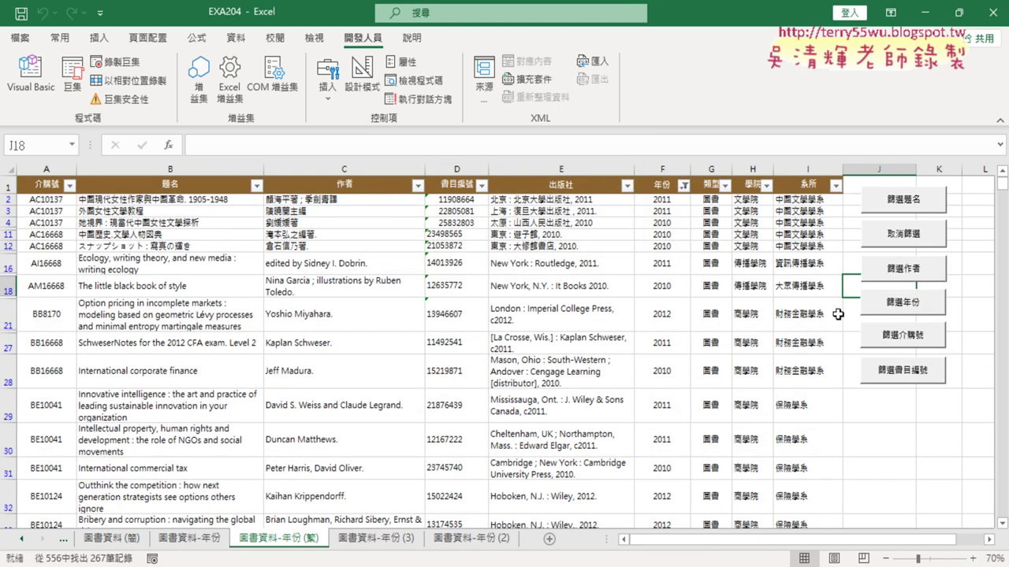
Step: Add purchase-number 6668 and catalog-number 23 filters, then select the 12 matching records
{"action": "left_click", "coordinate": [906, 335]}
{"action": "type", "text": "6668"}
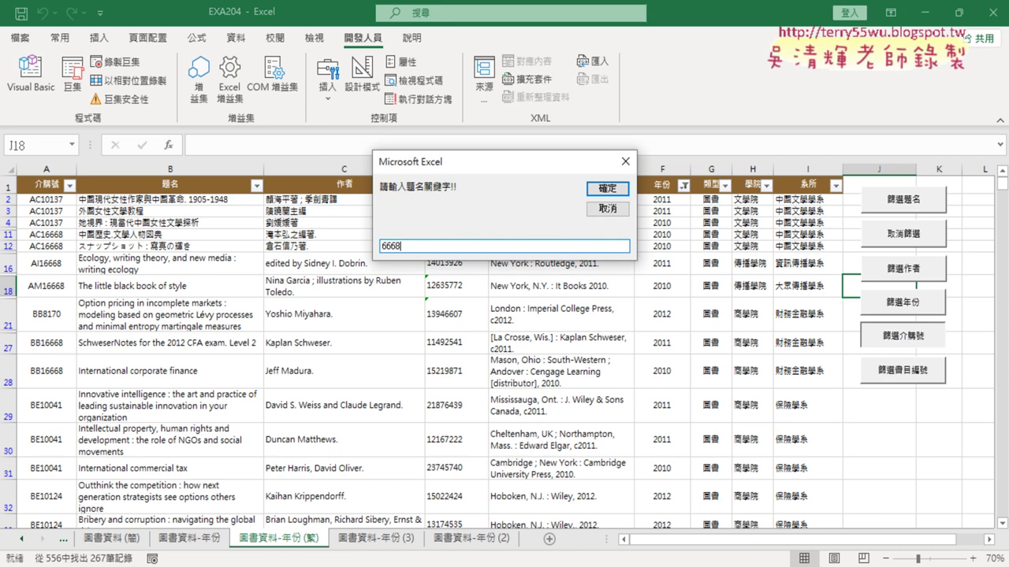
{"action": "key", "text": "Return"}
{"action": "left_click", "coordinate": [902, 370]}
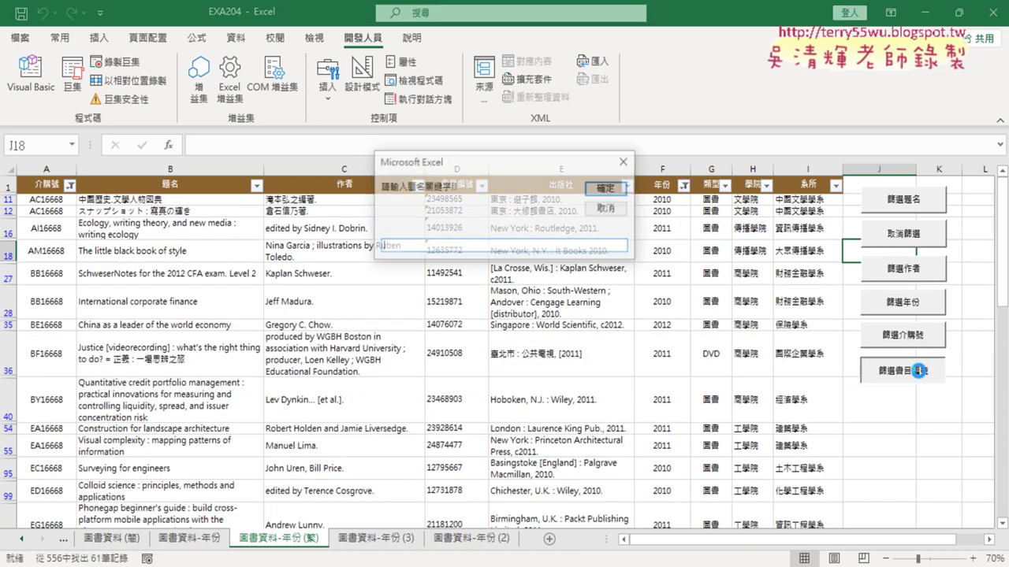
{"action": "type", "text": "23"}
{"action": "key", "text": "Return"}
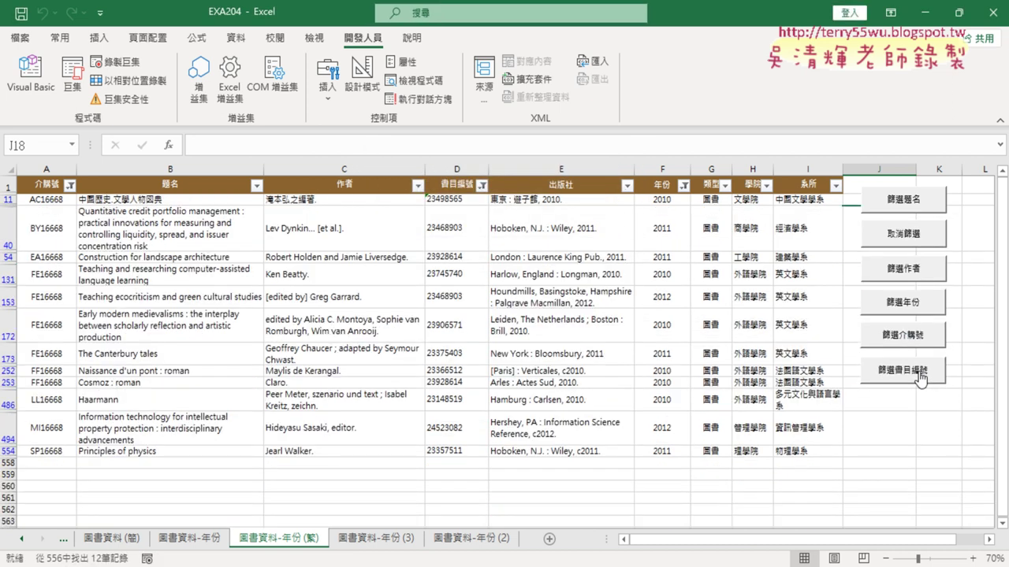
{"action": "left_click_drag", "start_coordinate": [46, 203], "coordinate": [813, 452]}
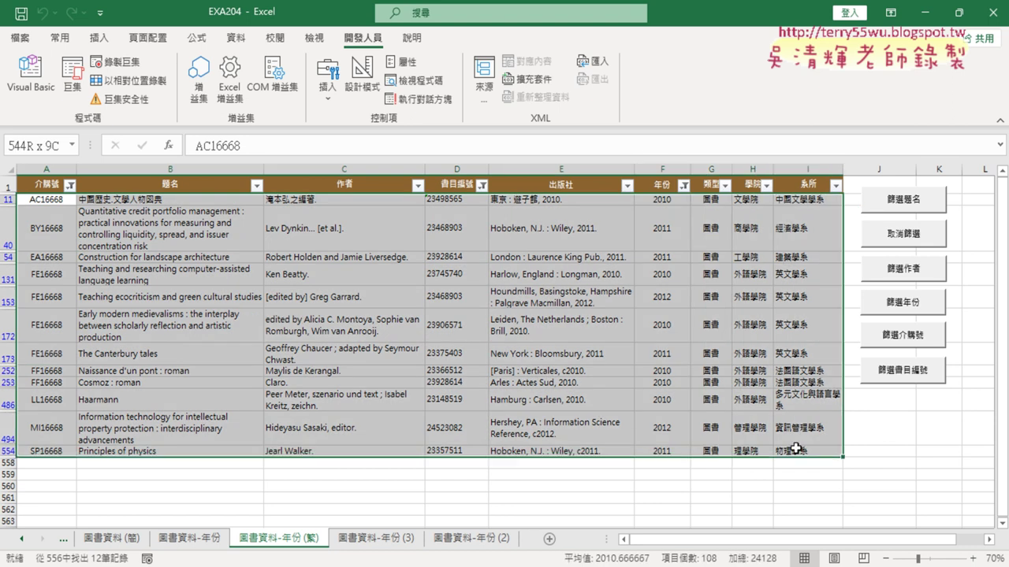
Step: Fill the selected matching records yellow from the Home tab
{"action": "left_click", "coordinate": [59, 38]}
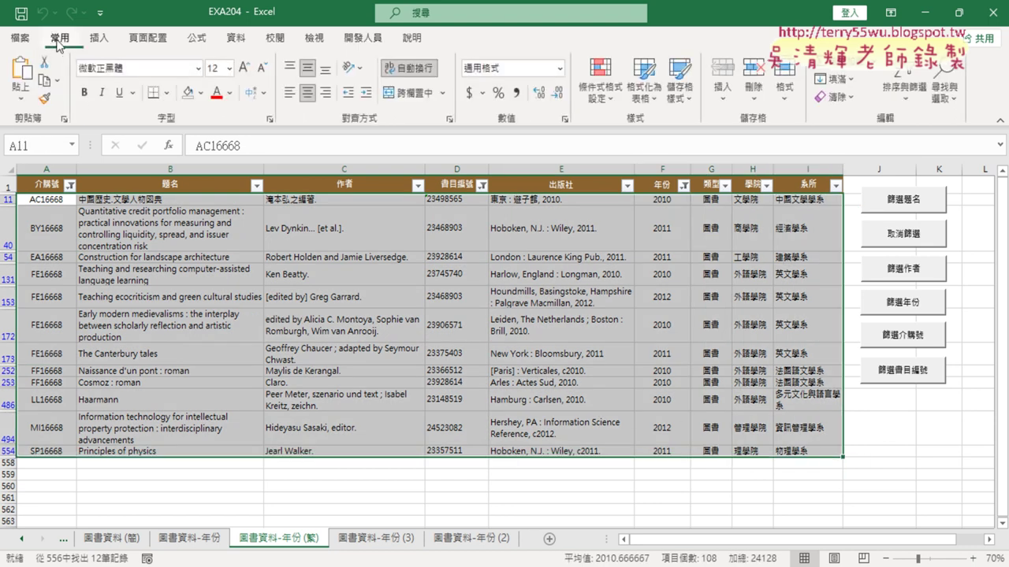
{"action": "left_click", "coordinate": [202, 93]}
{"action": "left_click", "coordinate": [225, 239]}
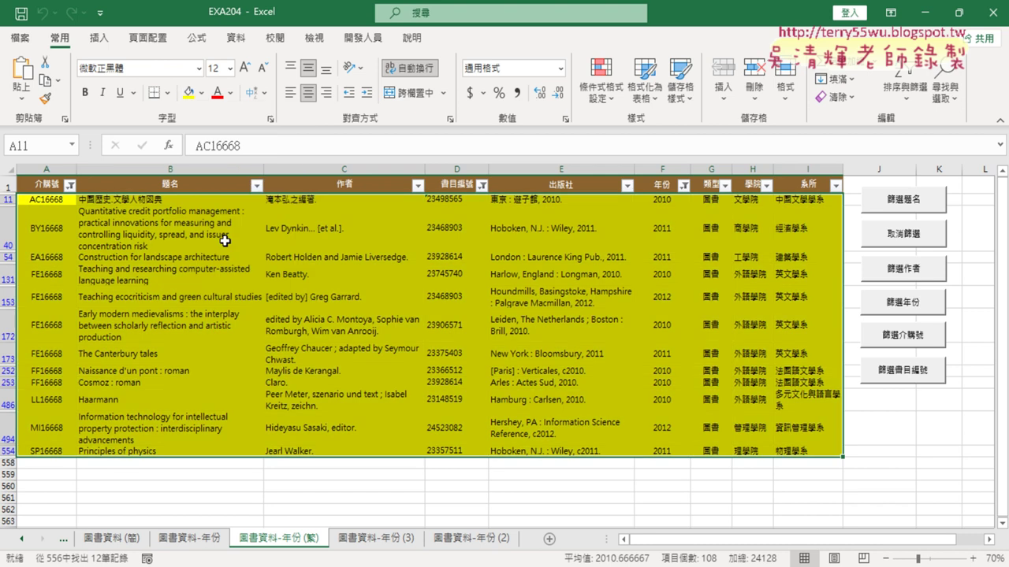
Step: Clear all filters with 取消篩選 and deselect by picking an empty cell
{"action": "left_click", "coordinate": [905, 237]}
{"action": "left_click", "coordinate": [442, 376]}
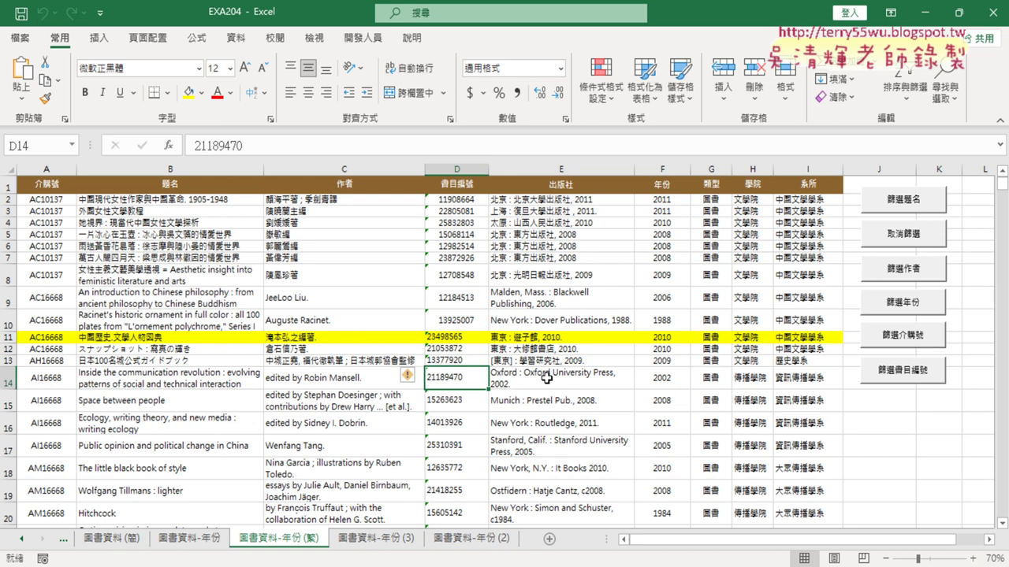
{"action": "left_click", "coordinate": [896, 446]}
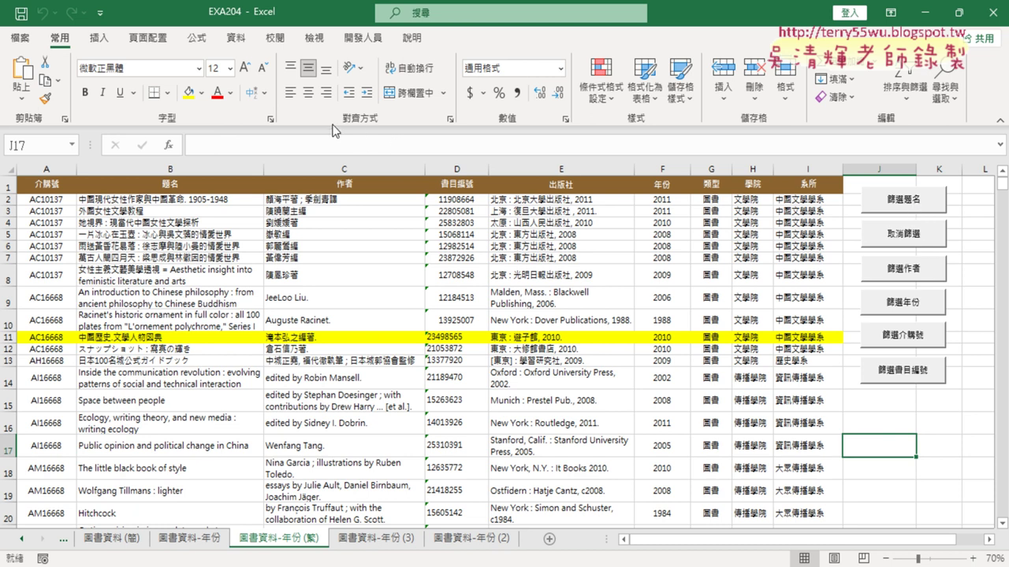
Step: Open the Visual Basic editor and review the filter macros' criteria code
{"action": "left_click", "coordinate": [364, 37]}
{"action": "left_click", "coordinate": [31, 79]}
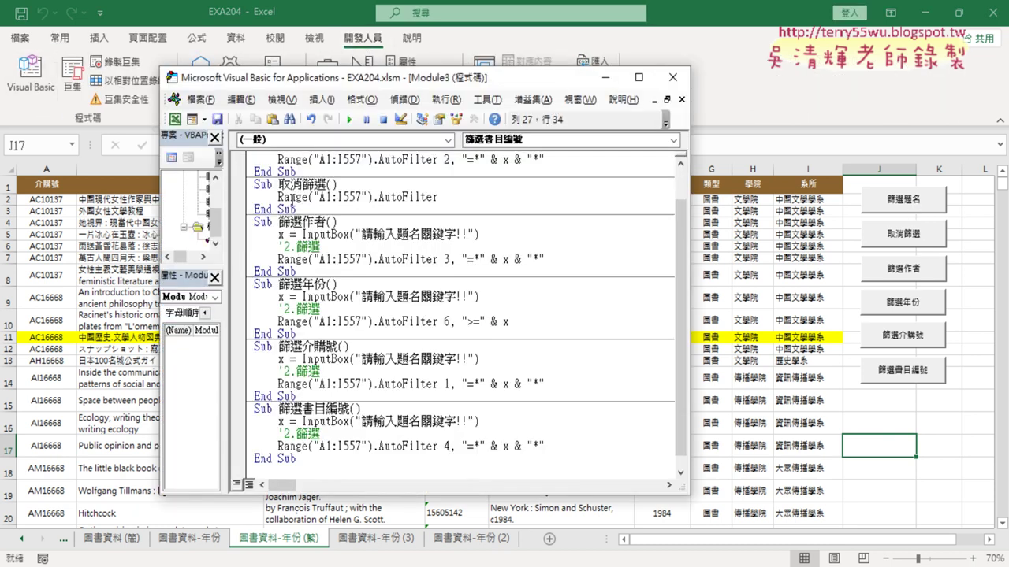
{"action": "scroll", "coordinate": [394, 315], "scroll_direction": "up", "scroll_amount": 1}
{"action": "left_click_drag", "start_coordinate": [253, 159], "coordinate": [469, 210]}
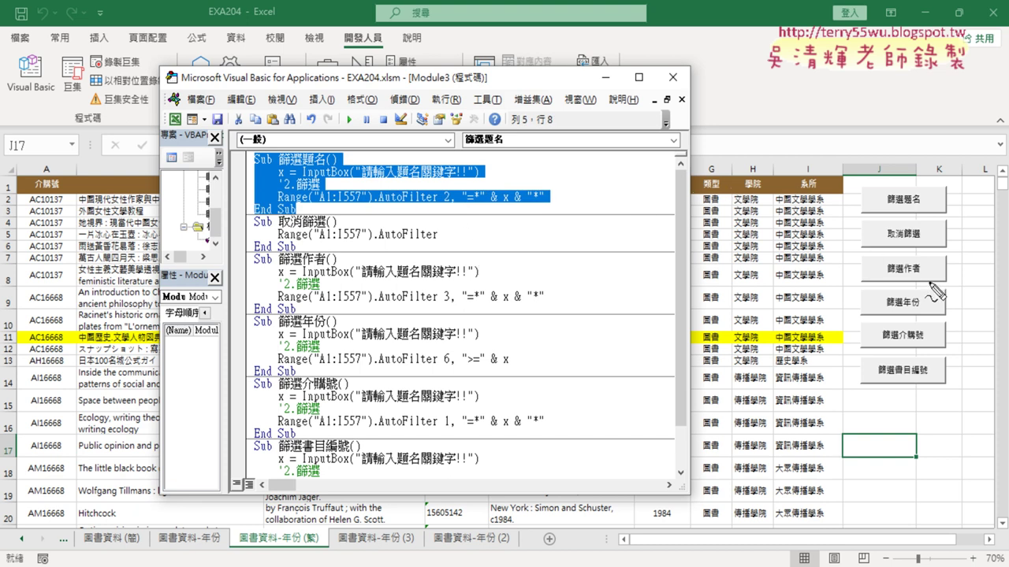
{"action": "mouse_move", "coordinate": [906, 278]}
{"action": "left_mouse_down"}
{"action": "mouse_move", "coordinate": [919, 278]}
{"action": "mouse_move", "coordinate": [919, 311]}
{"action": "left_mouse_up"}
{"action": "mouse_move", "coordinate": [514, 374]}
{"action": "left_mouse_down"}
{"action": "mouse_move", "coordinate": [479, 381]}
{"action": "mouse_move", "coordinate": [511, 384]}
{"action": "left_mouse_up"}
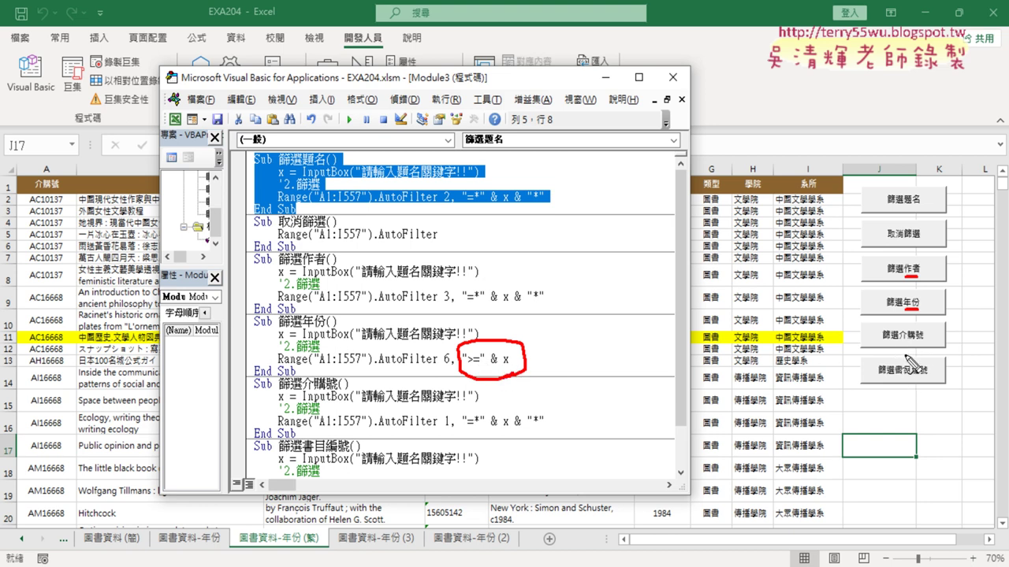
{"action": "left_click_drag", "start_coordinate": [909, 342], "coordinate": [924, 342]}
{"action": "left_click_drag", "start_coordinate": [898, 377], "coordinate": [923, 375]}
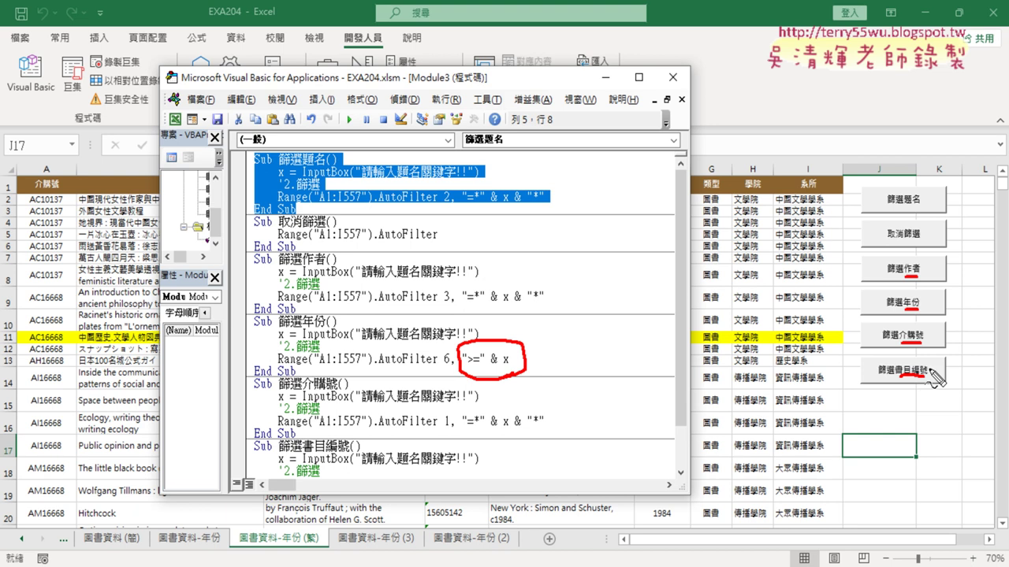
{"action": "key", "text": "Escape"}
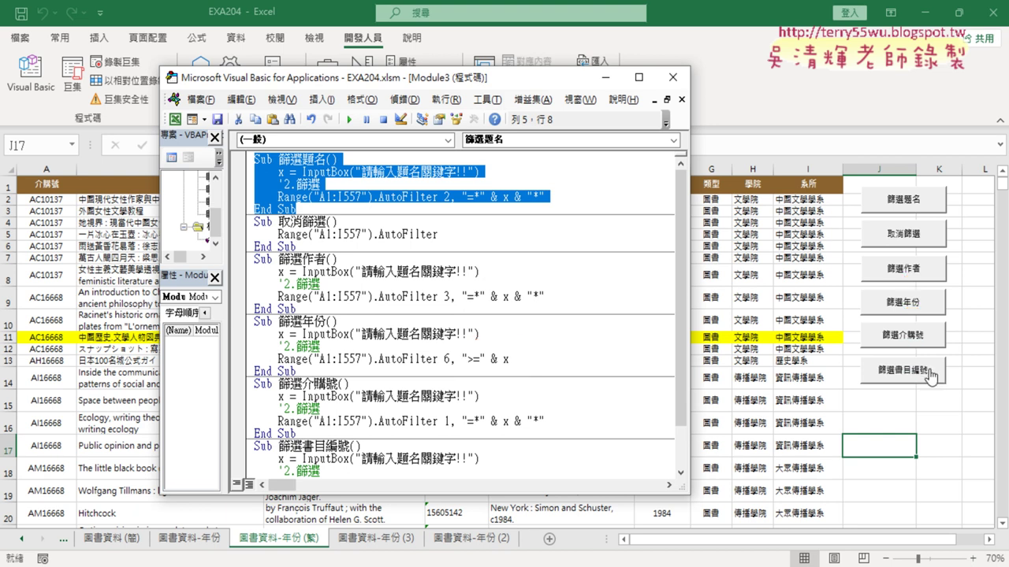
{"action": "scroll", "coordinate": [587, 367], "scroll_direction": "down", "scroll_amount": 2}
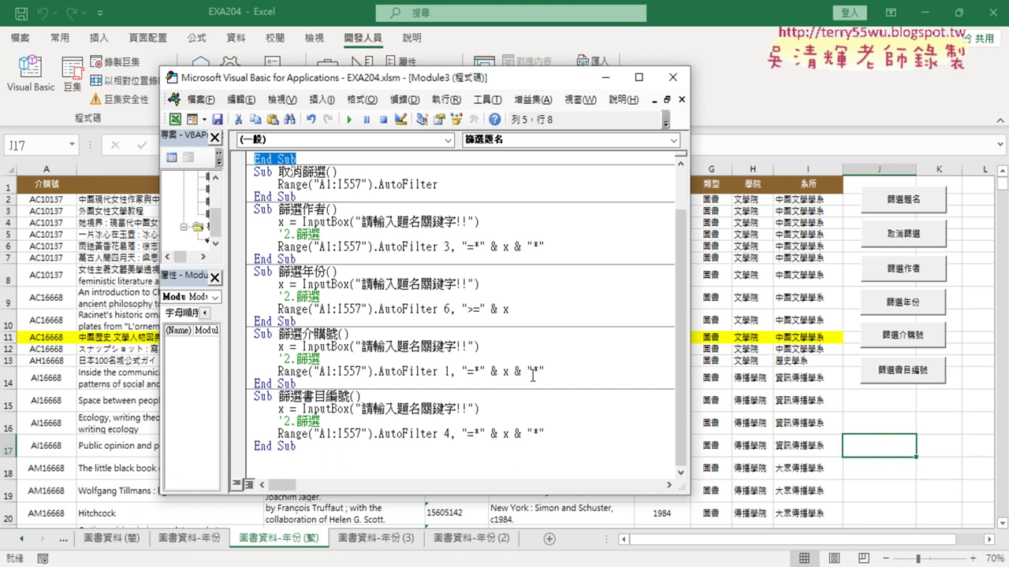
Step: Remove the trailing & "*" in 篩選介購號 and the * after = in 篩選書目編號, then return to Excel
{"action": "left_click", "coordinate": [534, 372]}
{"action": "left_click_drag", "start_coordinate": [514, 372], "coordinate": [547, 371]}
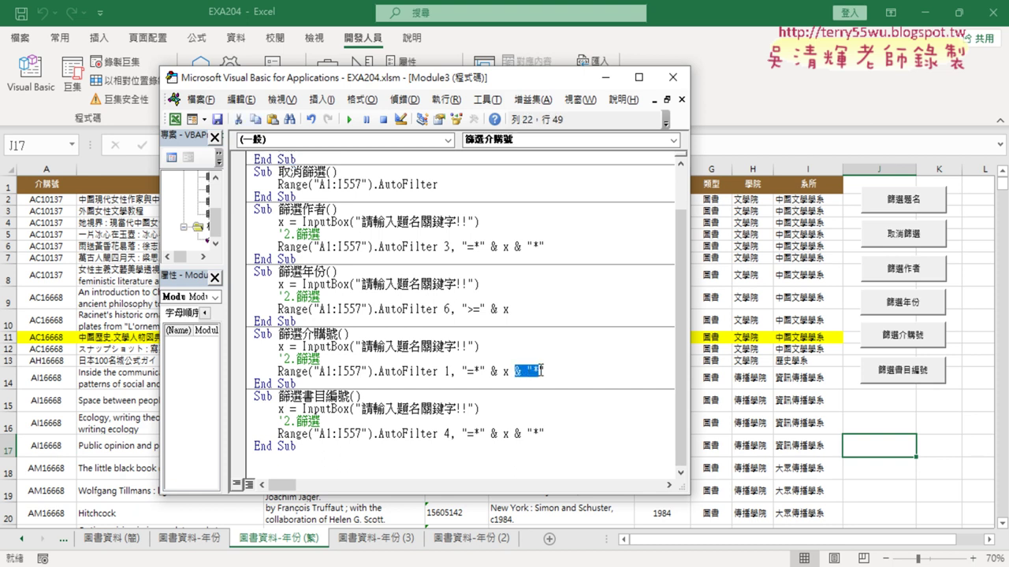
{"action": "key", "text": "Delete"}
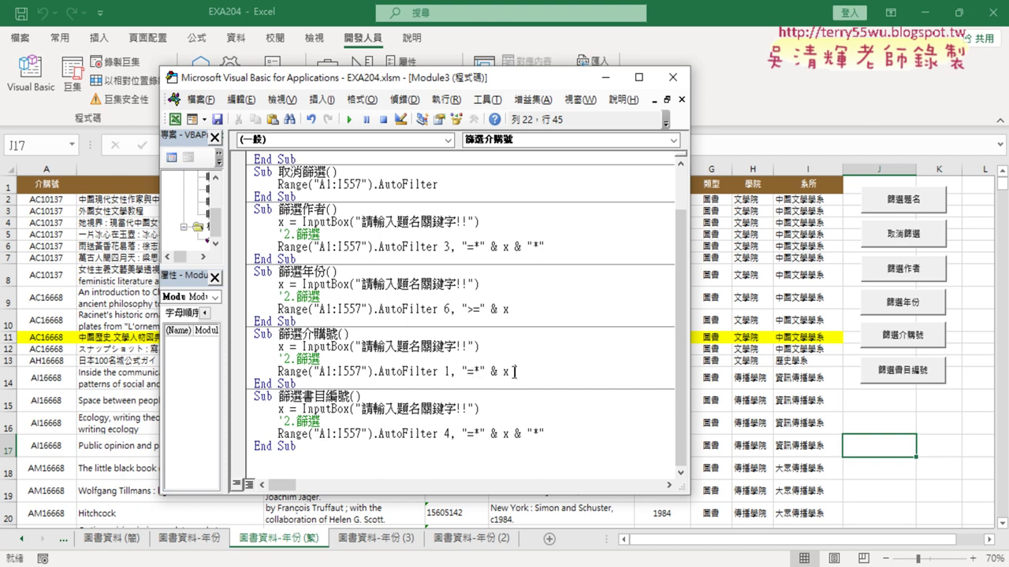
{"action": "left_click_drag", "start_coordinate": [514, 371], "coordinate": [485, 373]}
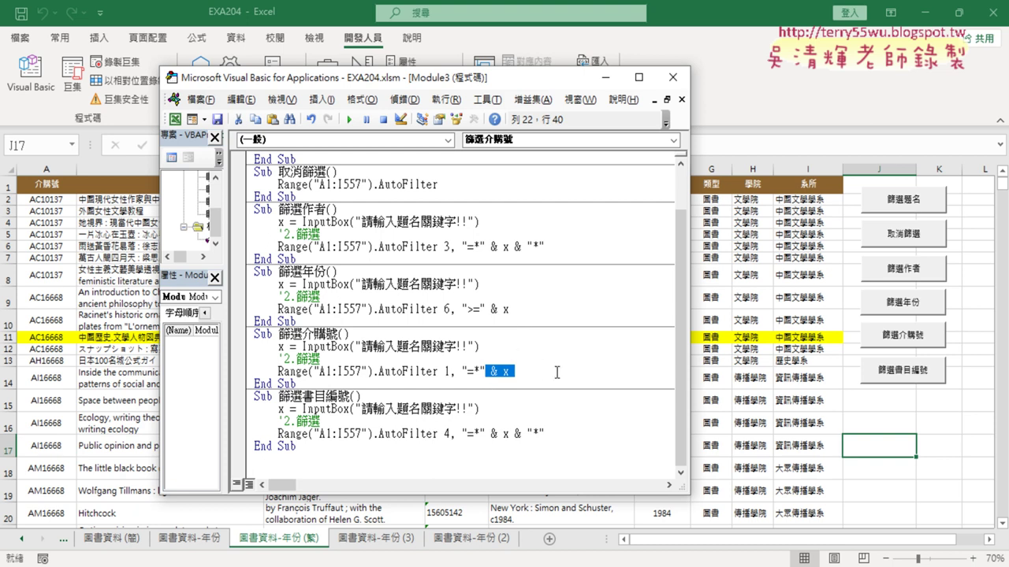
{"action": "left_click", "coordinate": [474, 435]}
{"action": "key", "text": "Delete"}
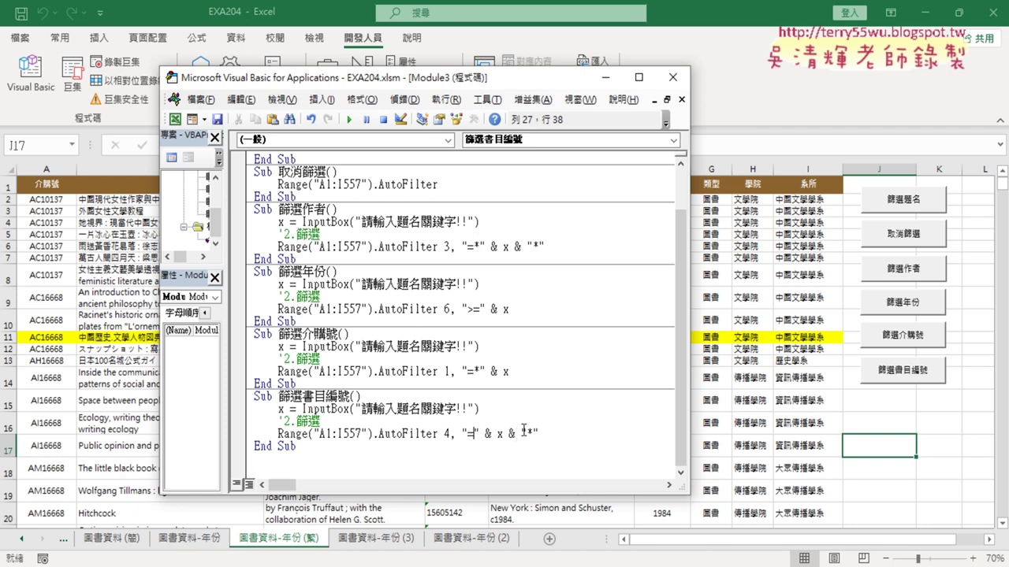
{"action": "left_click", "coordinate": [755, 423]}
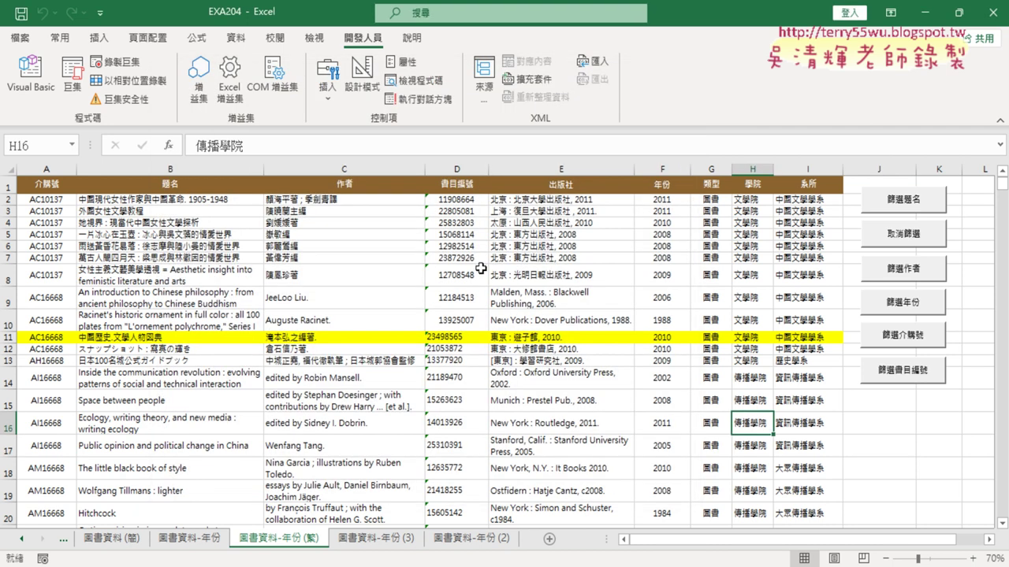
Step: Filter to catalog numbers starting with 23 and scroll through the 70 matching records
{"action": "left_click", "coordinate": [455, 201]}
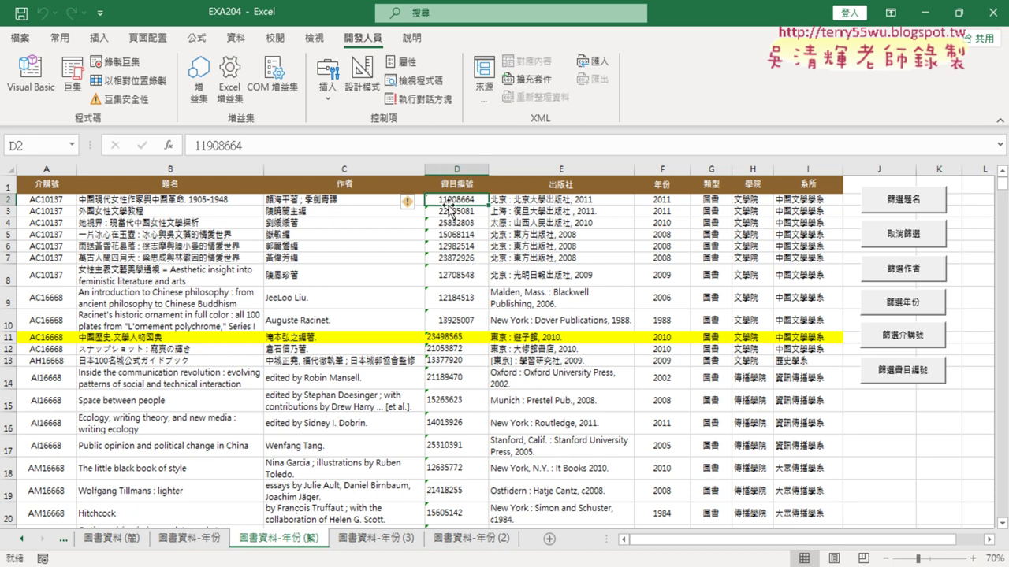
{"action": "left_click", "coordinate": [912, 368]}
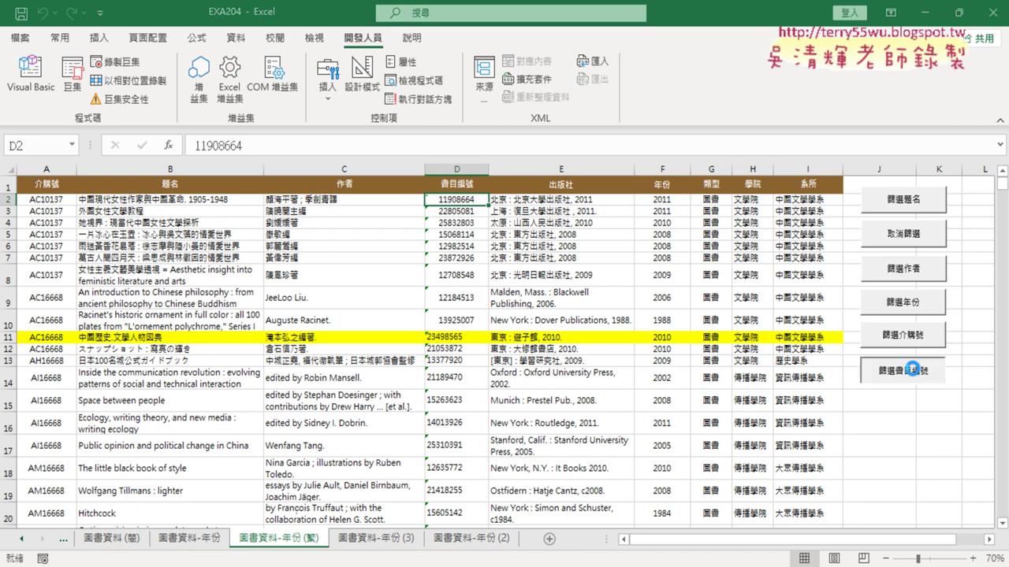
{"action": "type", "text": "23"}
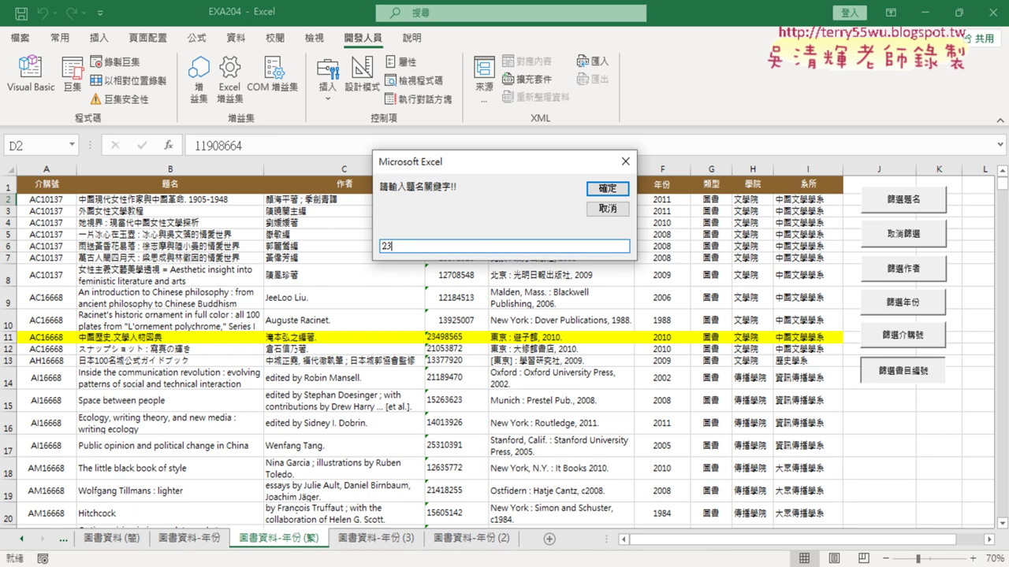
{"action": "key", "text": "Return"}
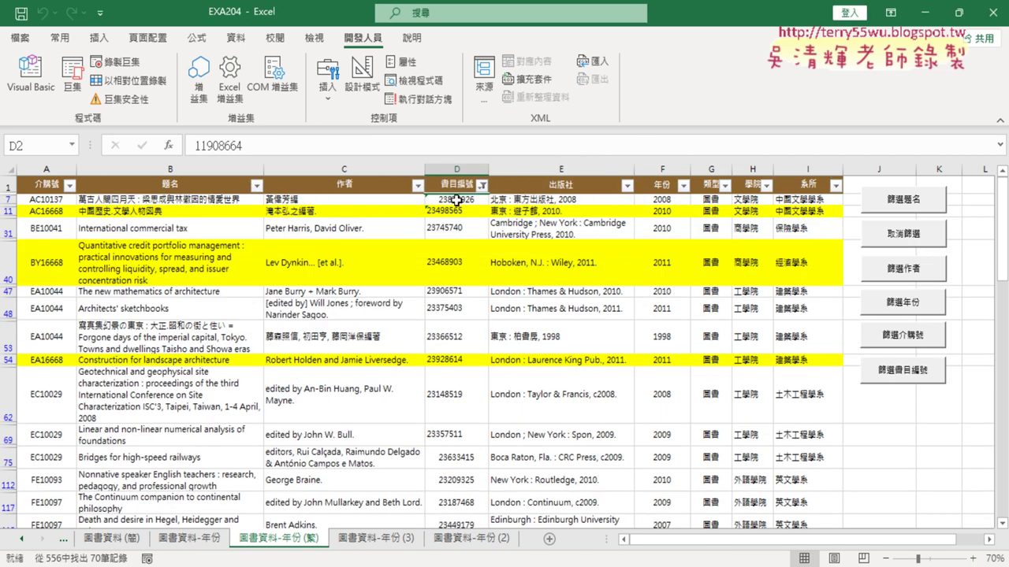
{"action": "scroll", "coordinate": [463, 322], "scroll_direction": "down", "scroll_amount": 1}
{"action": "scroll", "coordinate": [463, 321], "scroll_direction": "down", "scroll_amount": 1}
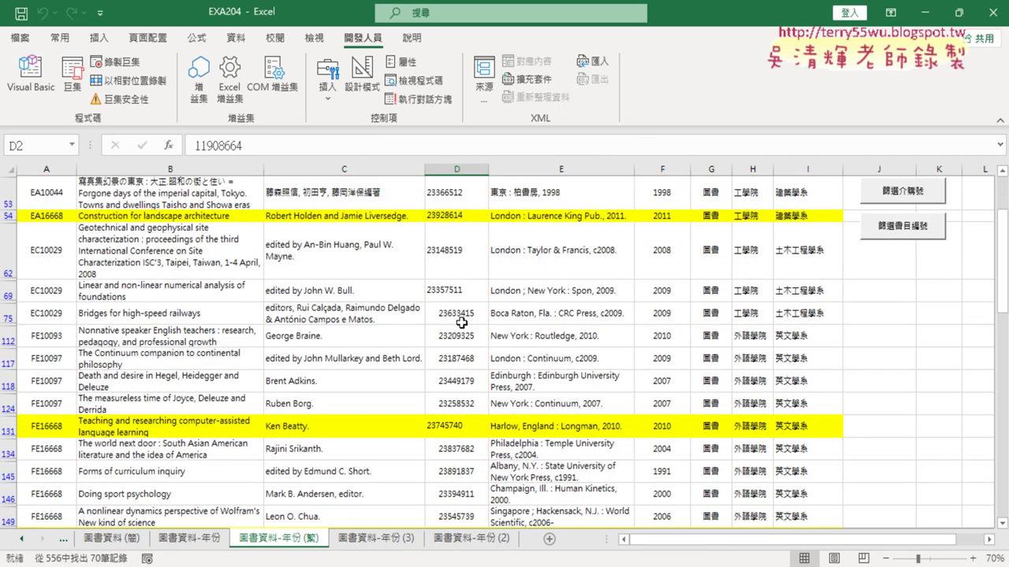
{"action": "scroll", "coordinate": [462, 321], "scroll_direction": "down", "scroll_amount": 2}
{"action": "scroll", "coordinate": [461, 322], "scroll_direction": "down", "scroll_amount": 1}
{"action": "scroll", "coordinate": [461, 322], "scroll_direction": "down", "scroll_amount": 1}
{"action": "scroll", "coordinate": [461, 322], "scroll_direction": "down", "scroll_amount": 1}
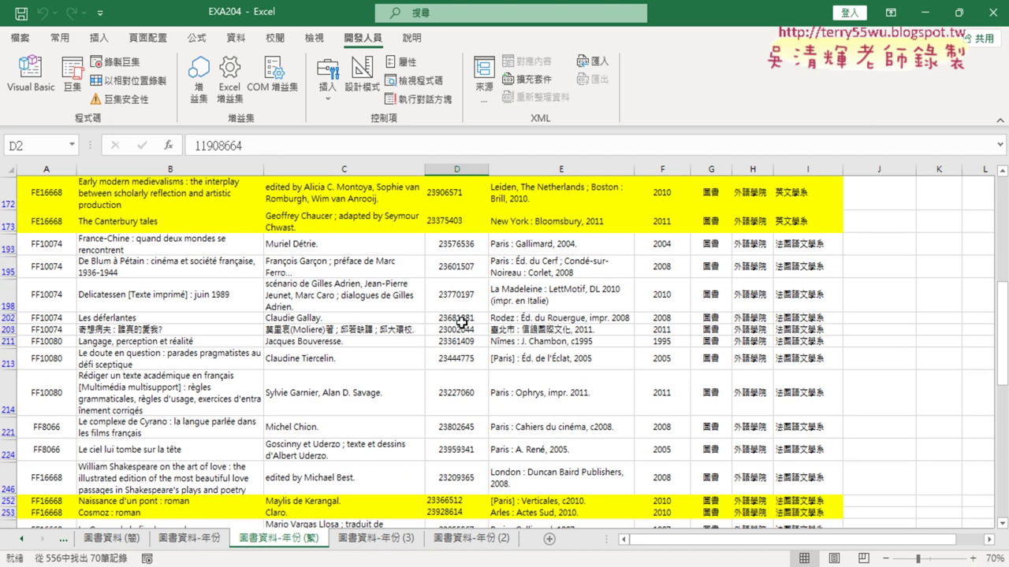
{"action": "scroll", "coordinate": [461, 322], "scroll_direction": "down", "scroll_amount": 2}
{"action": "scroll", "coordinate": [461, 322], "scroll_direction": "down", "scroll_amount": 2}
{"action": "scroll", "coordinate": [461, 322], "scroll_direction": "down", "scroll_amount": 1}
{"action": "scroll", "coordinate": [458, 325], "scroll_direction": "down", "scroll_amount": 1}
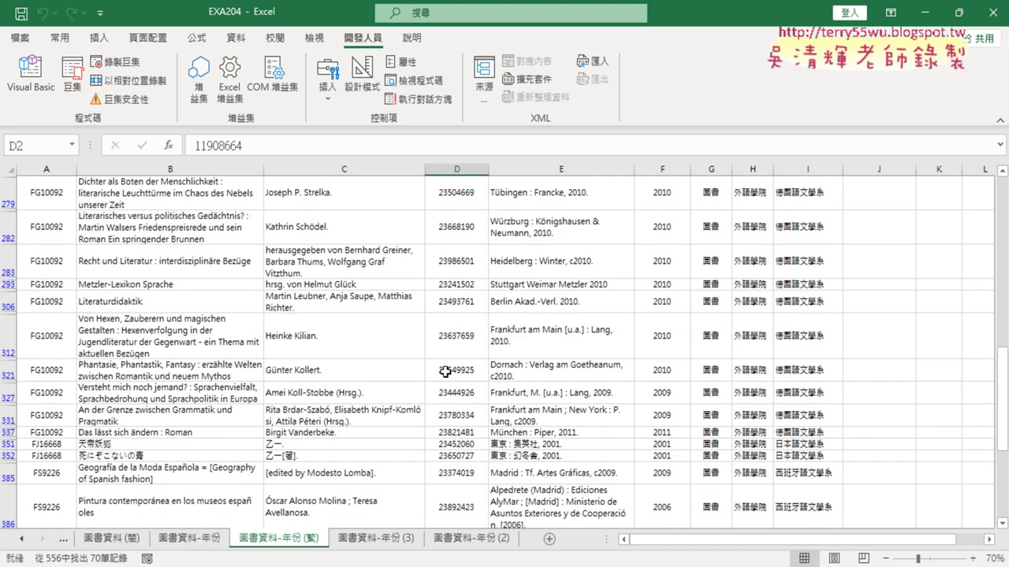
{"action": "left_click", "coordinate": [30, 75]}
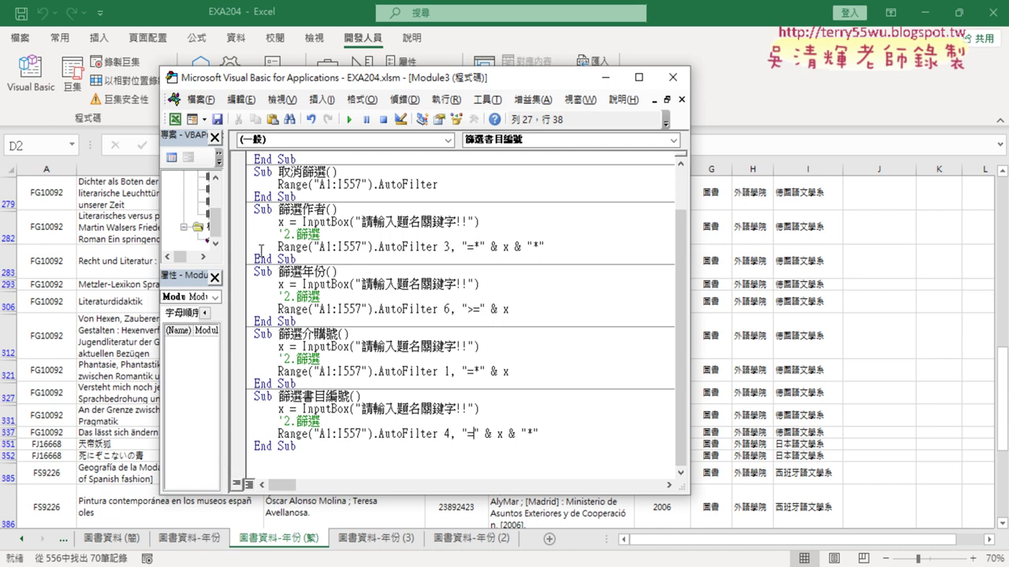
{"action": "left_click", "coordinate": [356, 431]}
{"action": "left_click", "coordinate": [788, 377]}
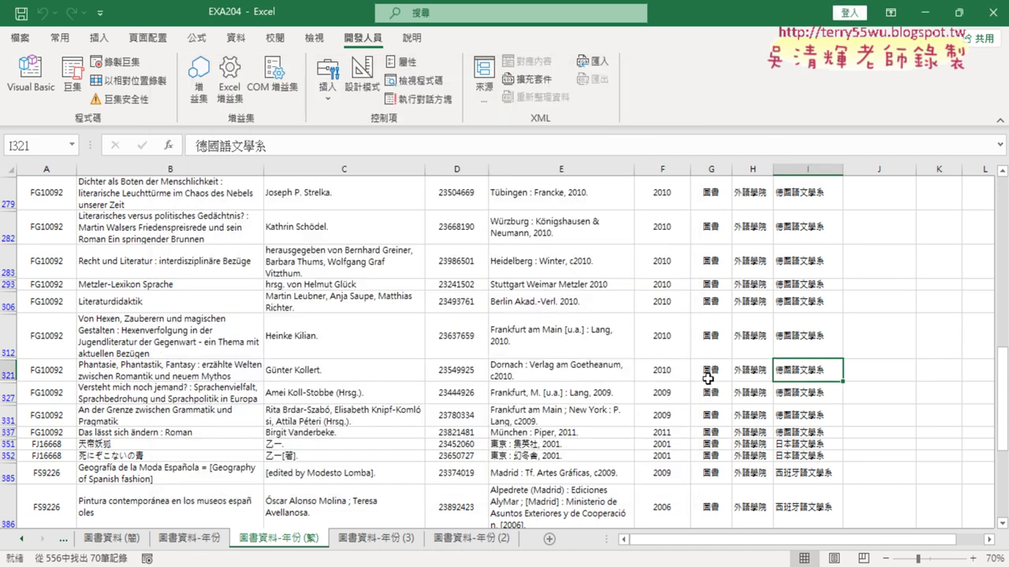